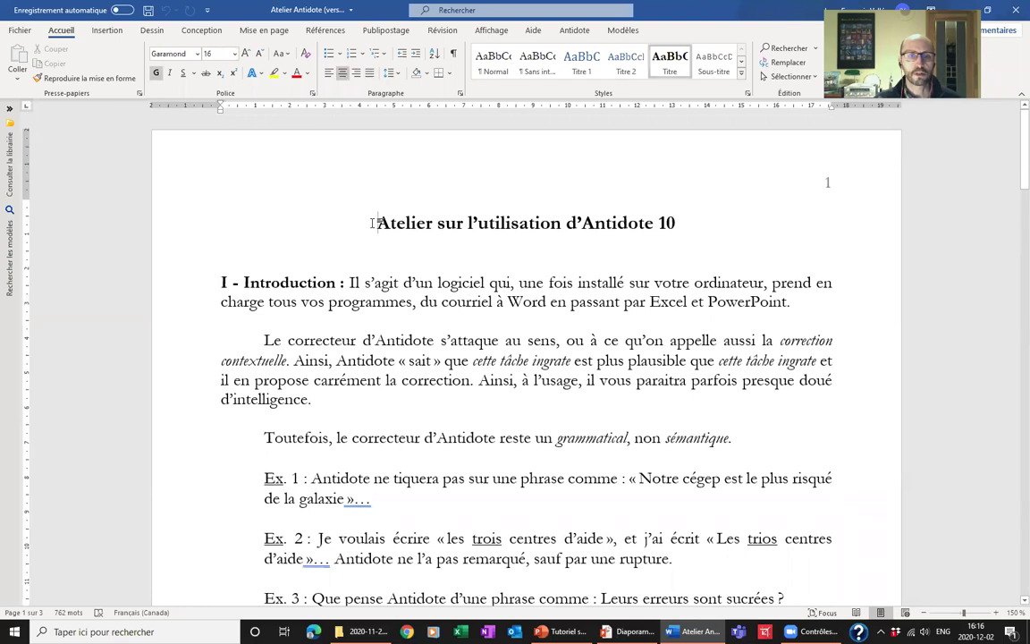
Run the Antidote corrector on the open workshop document
{"action": "left_click", "coordinate": [574, 31]}
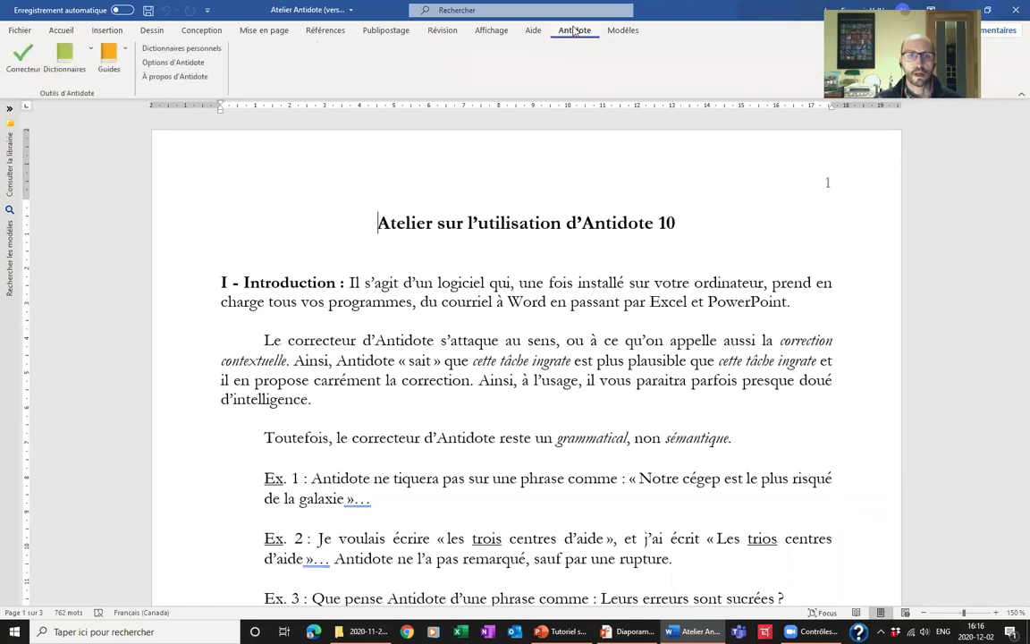
{"action": "left_click", "coordinate": [23, 65]}
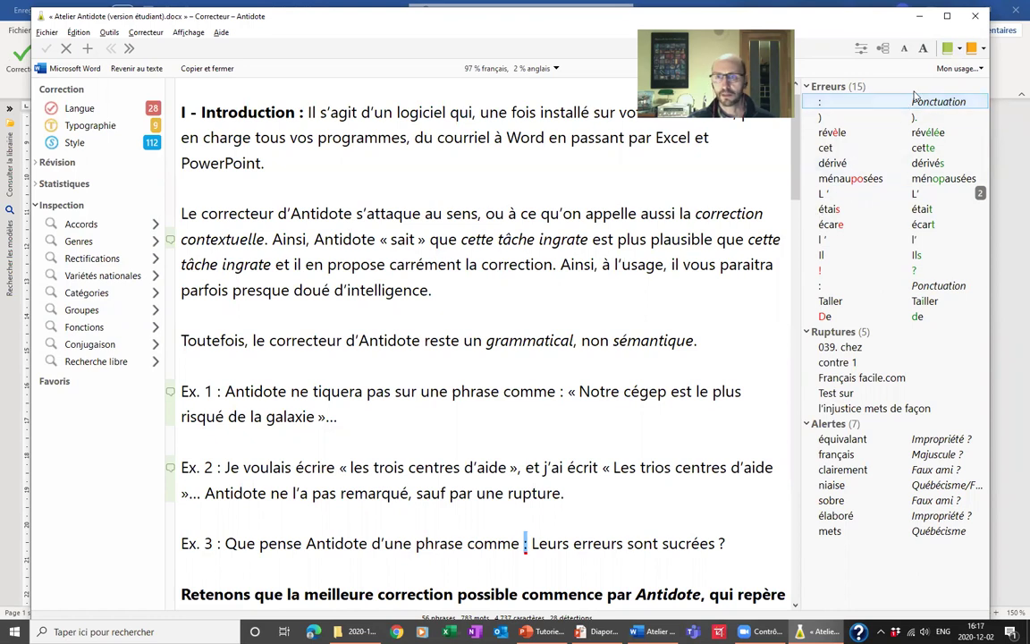
Open the dictionary definitions of "carrément" from the second paragraph, and reposition and enlarge the dictionary window
{"action": "left_click", "coordinate": [960, 49]}
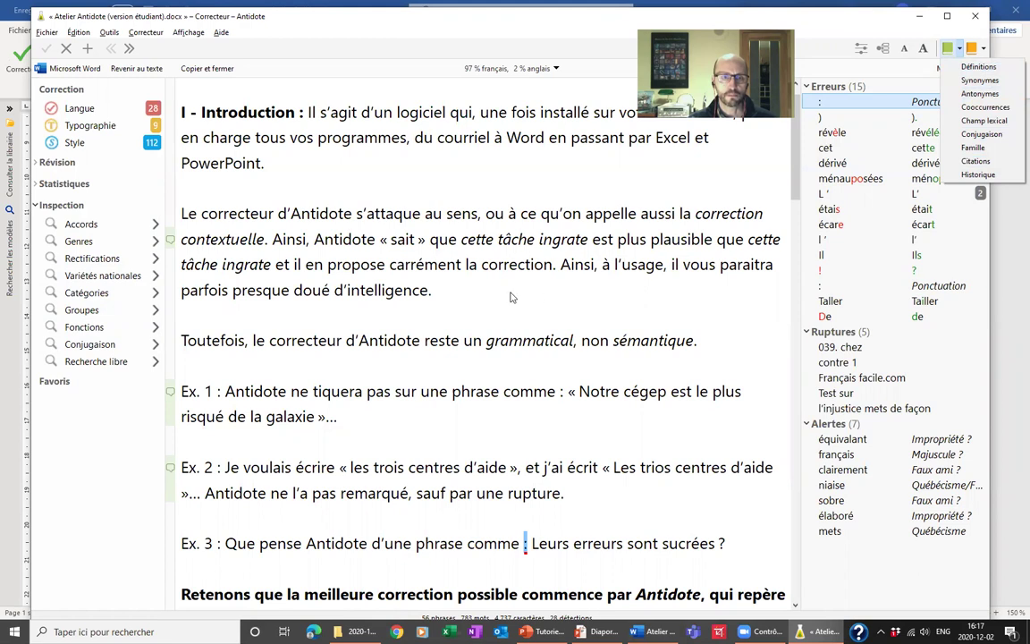
{"action": "left_click", "coordinate": [426, 265]}
{"action": "double_click", "coordinate": [425, 265]}
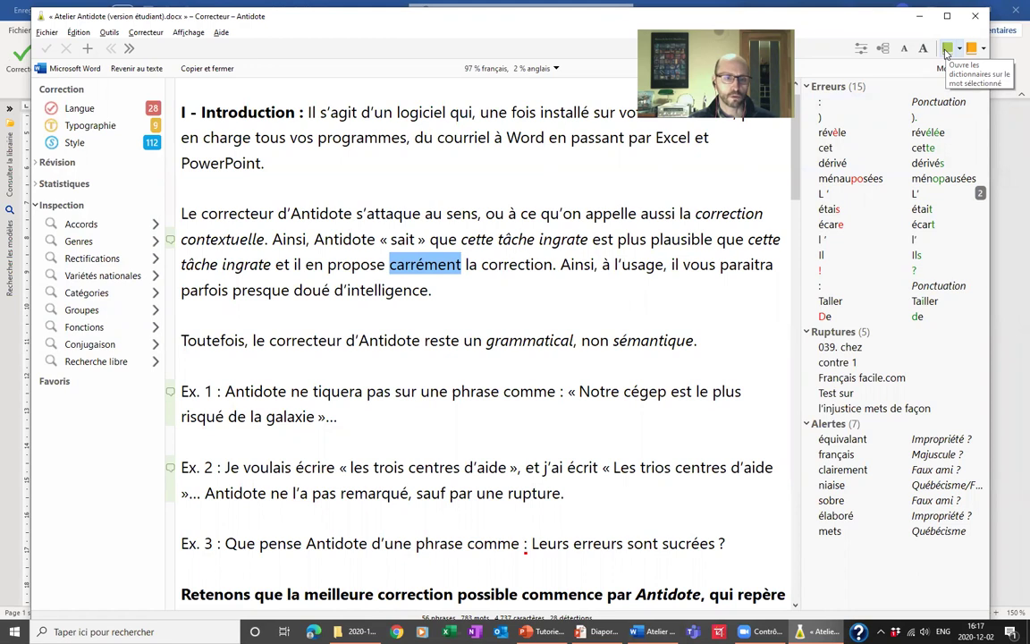
{"action": "left_click", "coordinate": [947, 52]}
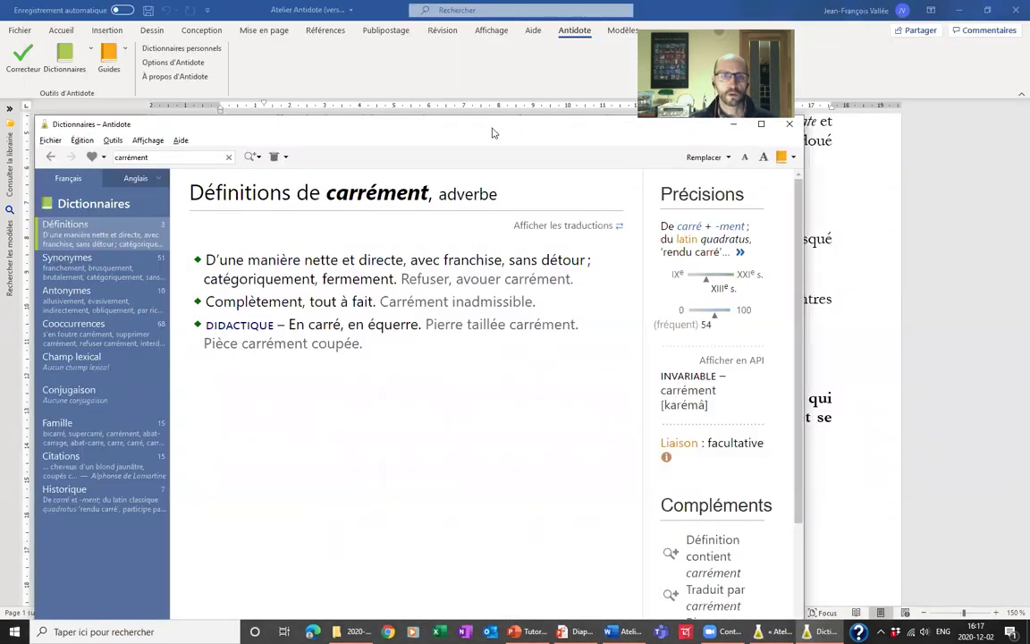
{"action": "left_click_drag", "start_coordinate": [492, 128], "coordinate": [487, 29]}
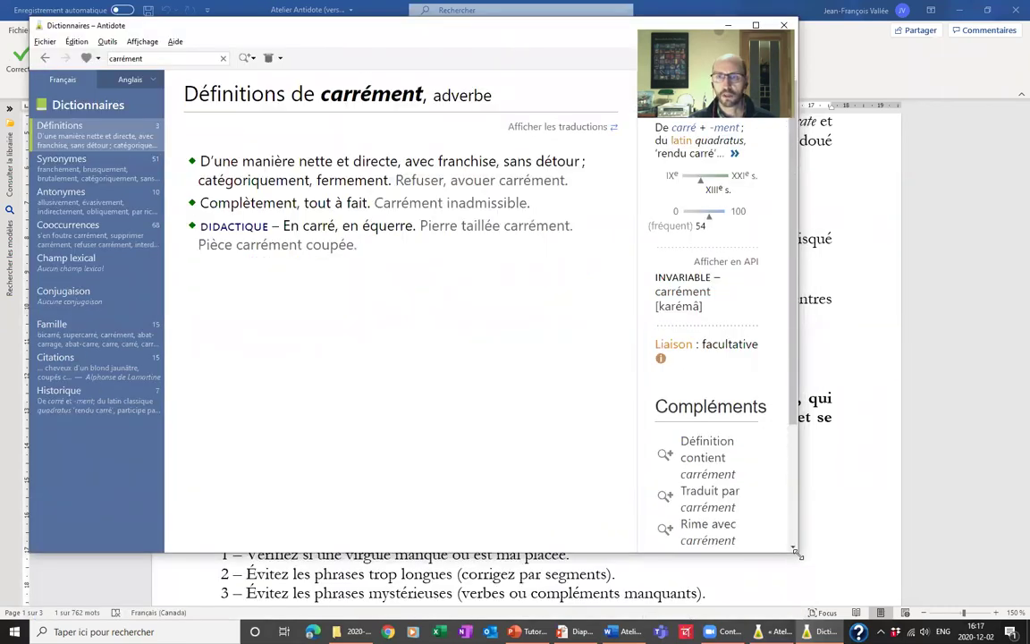
{"action": "left_click_drag", "start_coordinate": [794, 552], "coordinate": [988, 614]}
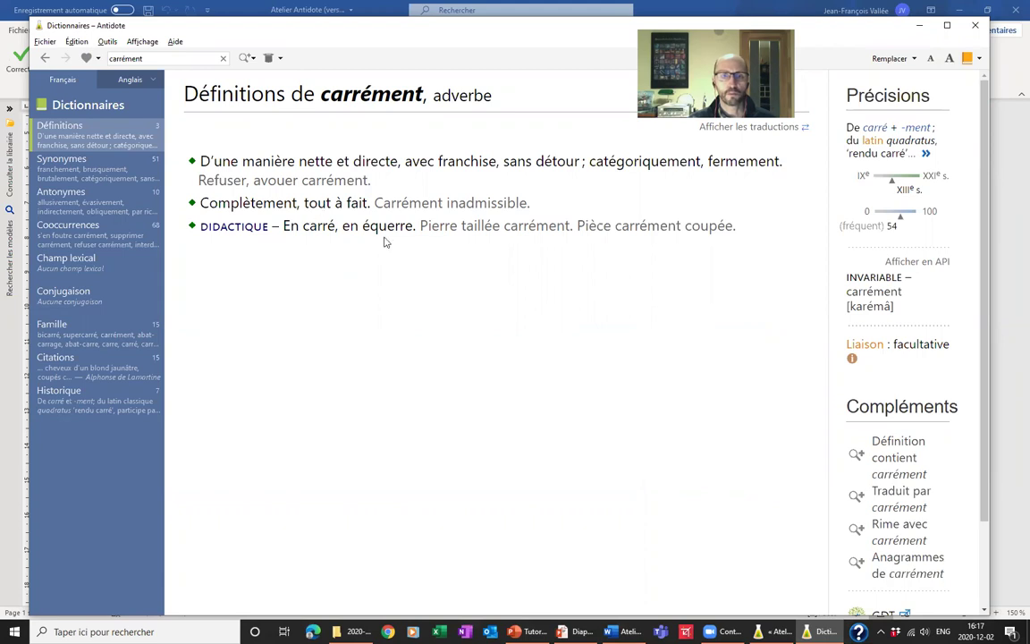
Look up the verb "être" in the French dictionary definitions
{"action": "left_click", "coordinate": [134, 58]}
{"action": "type", "text": "^"}
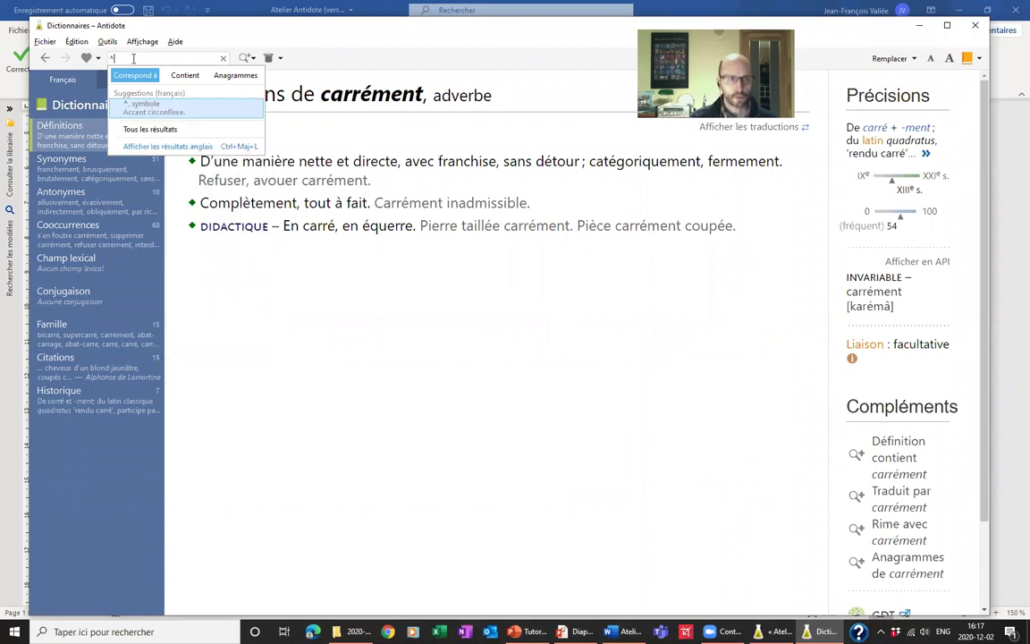
{"action": "key", "text": "BackSpace"}
{"action": "type", "text": "être"}
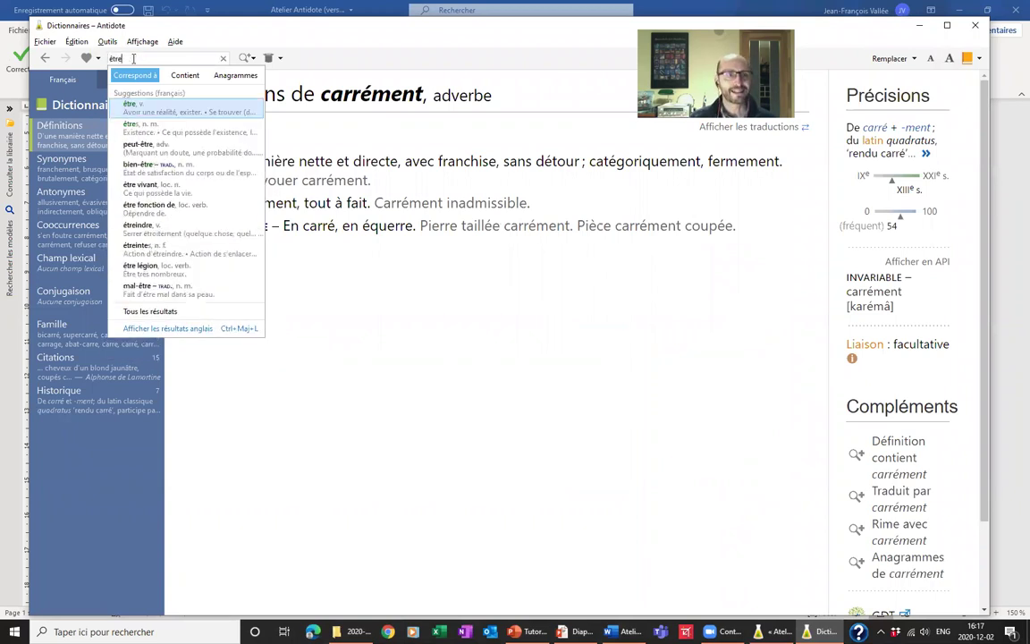
{"action": "key", "text": "Return"}
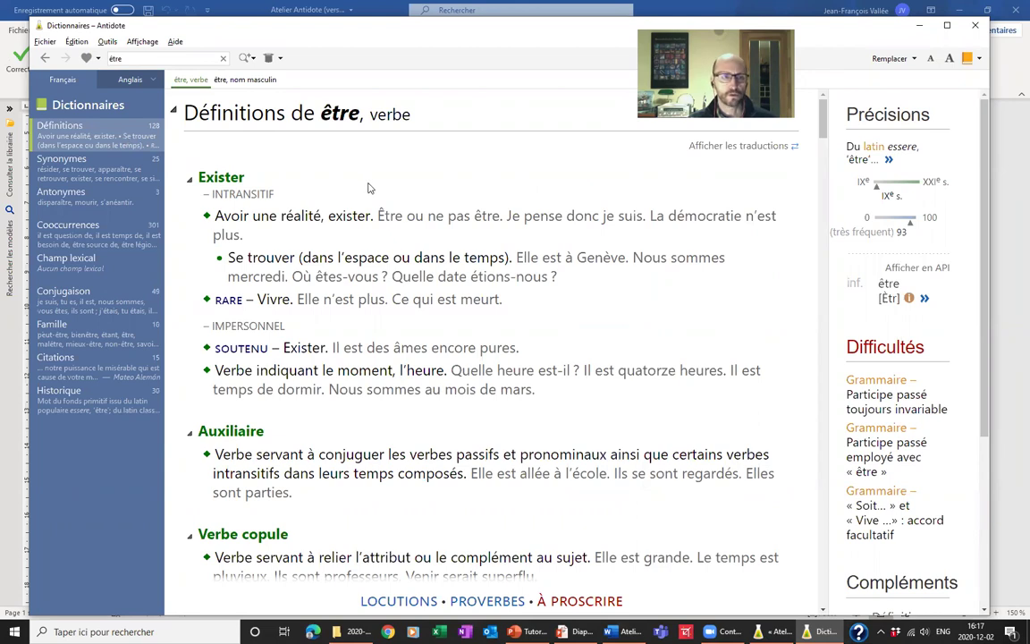
Collapse the five meaning groups of "être", from Exister to Aller, and expand Exister and Auxiliaire again
{"action": "left_click", "coordinate": [191, 182]}
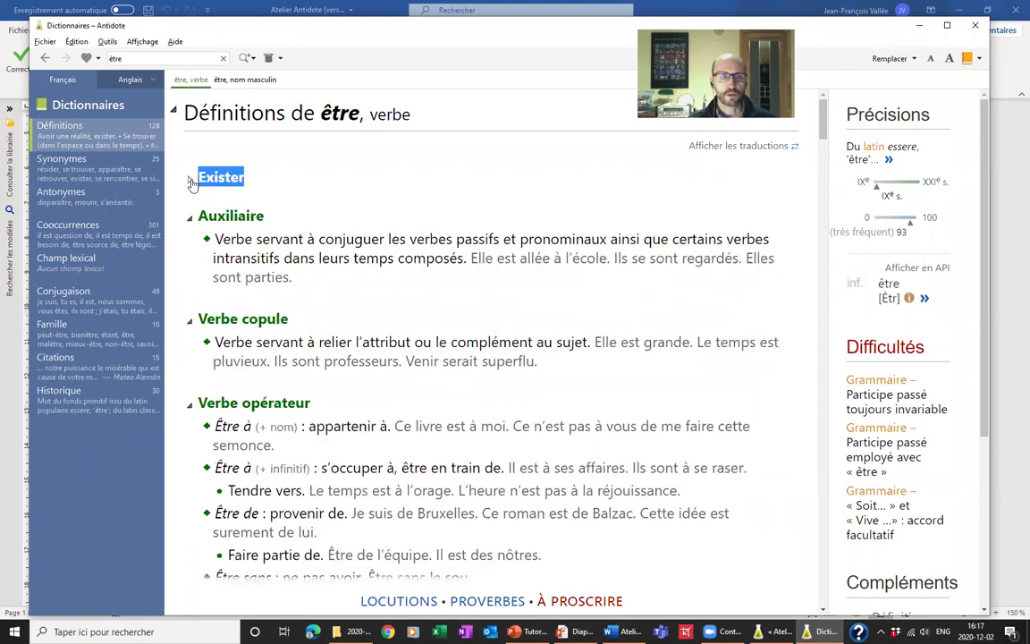
{"action": "left_click", "coordinate": [190, 219]}
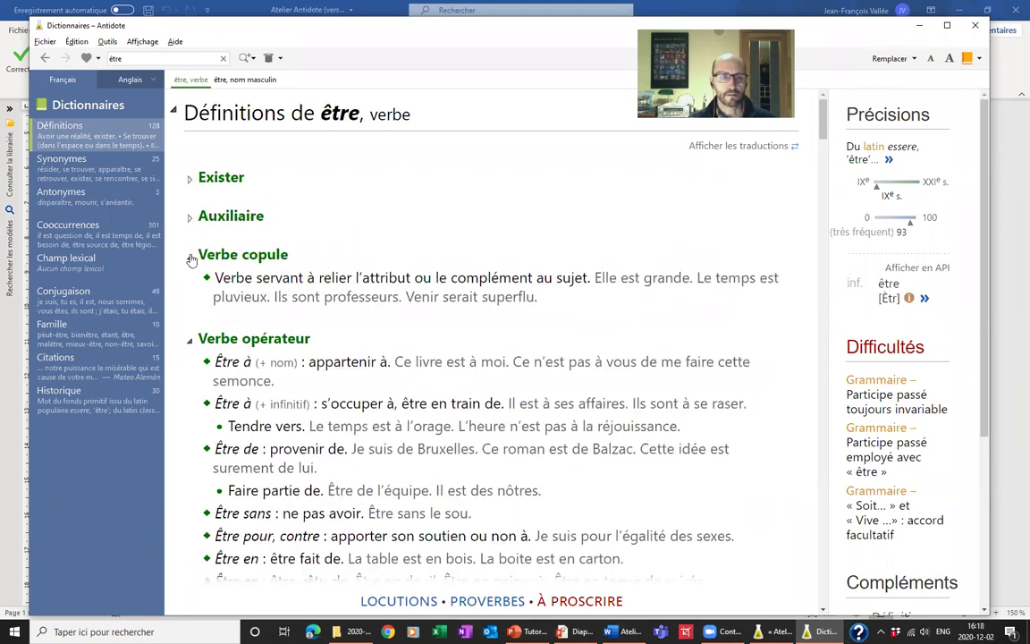
{"action": "left_click", "coordinate": [190, 258]}
{"action": "left_click", "coordinate": [190, 295]}
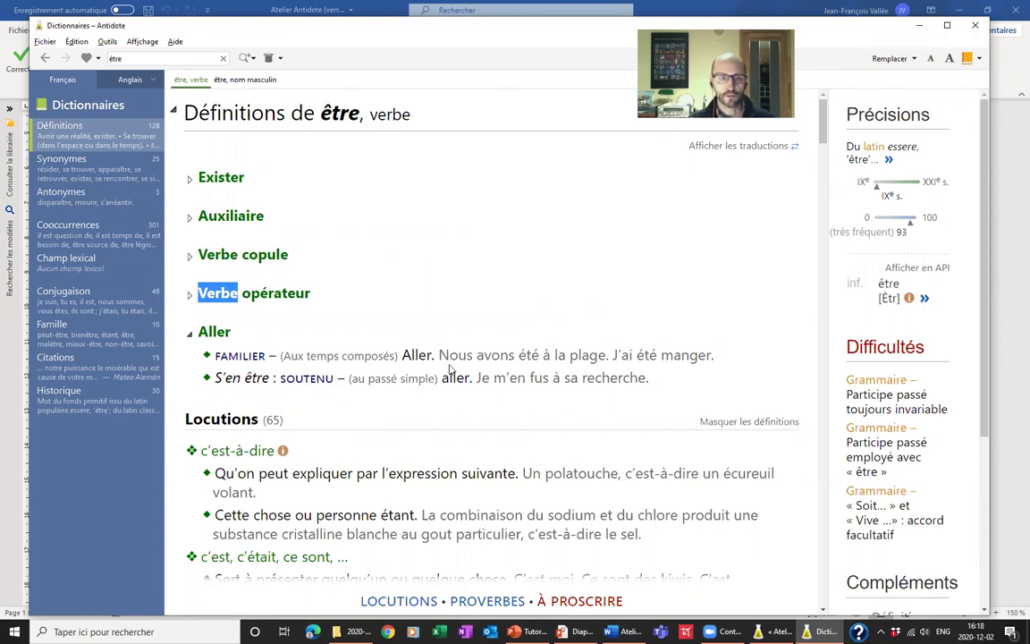
{"action": "double_click", "coordinate": [207, 335]}
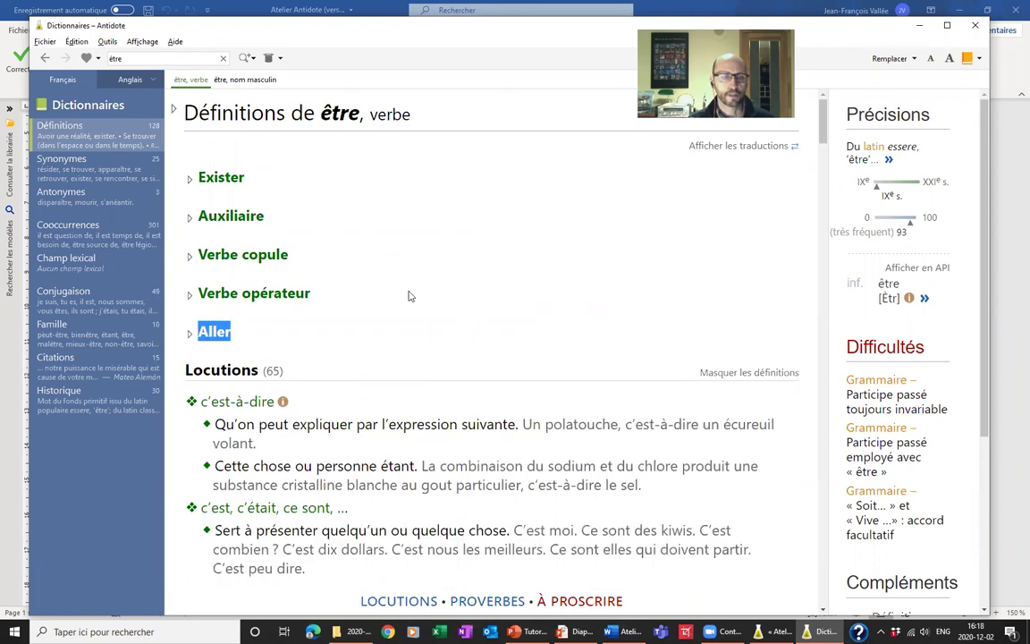
{"action": "left_click", "coordinate": [190, 179]}
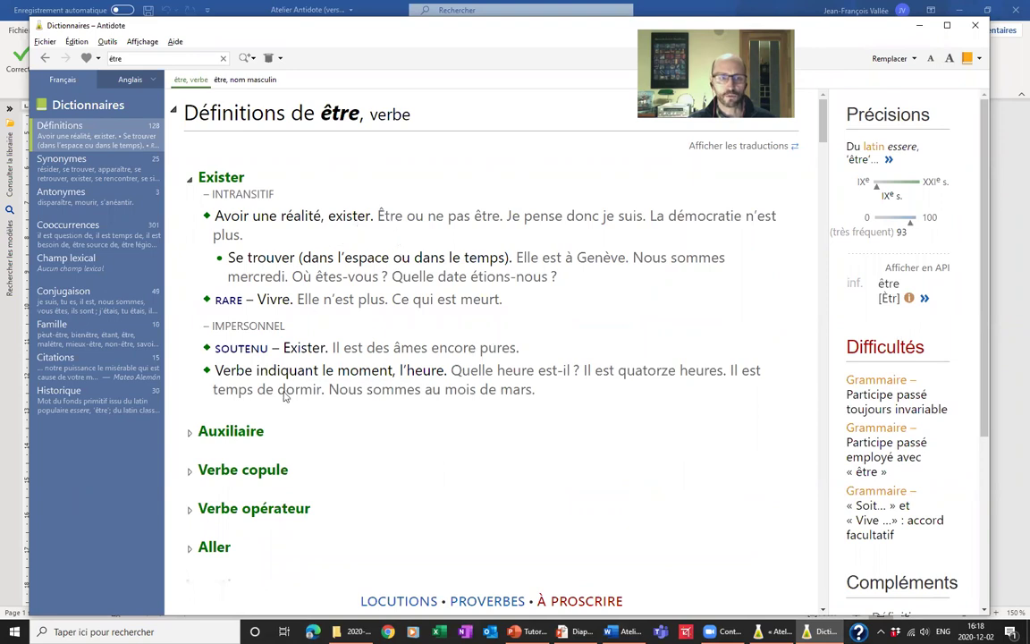
{"action": "left_click", "coordinate": [193, 443]}
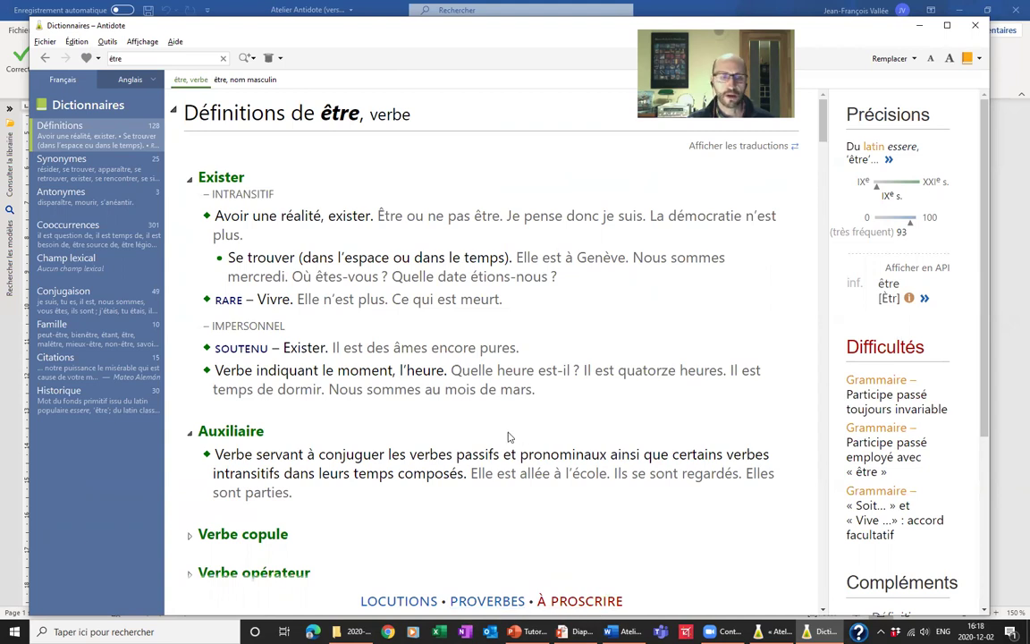
Examine the Locutions section in the definitions of "être", reading through the expressions and their meanings
{"action": "scroll", "coordinate": [508, 435], "scroll_direction": "down", "scroll_amount": 3}
{"action": "scroll", "coordinate": [508, 436], "scroll_direction": "down", "scroll_amount": 2}
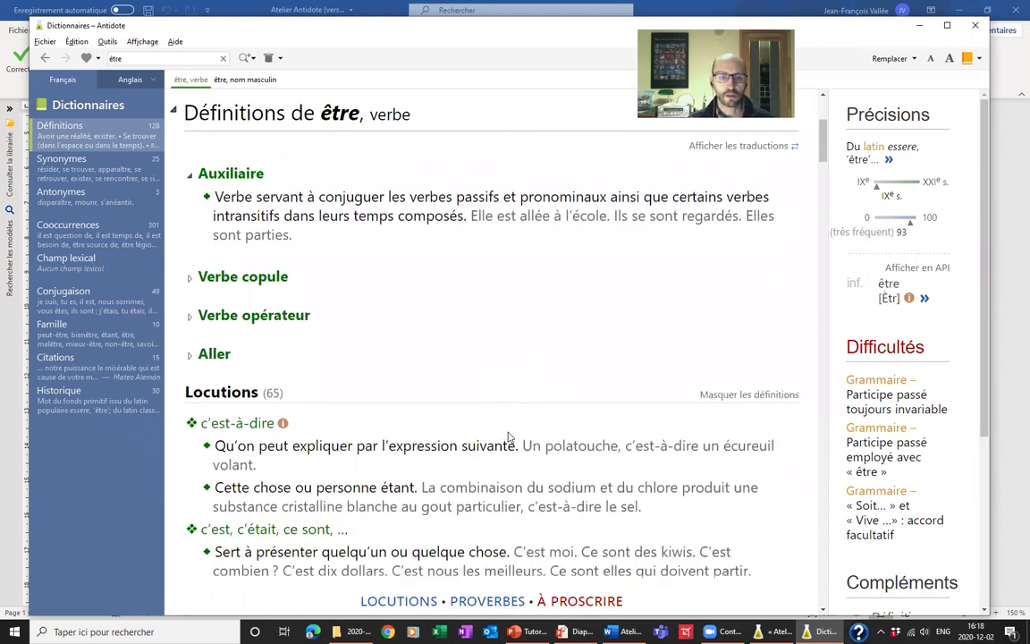
{"action": "scroll", "coordinate": [508, 436], "scroll_direction": "down", "scroll_amount": 1}
{"action": "scroll", "coordinate": [508, 437], "scroll_direction": "down", "scroll_amount": 4}
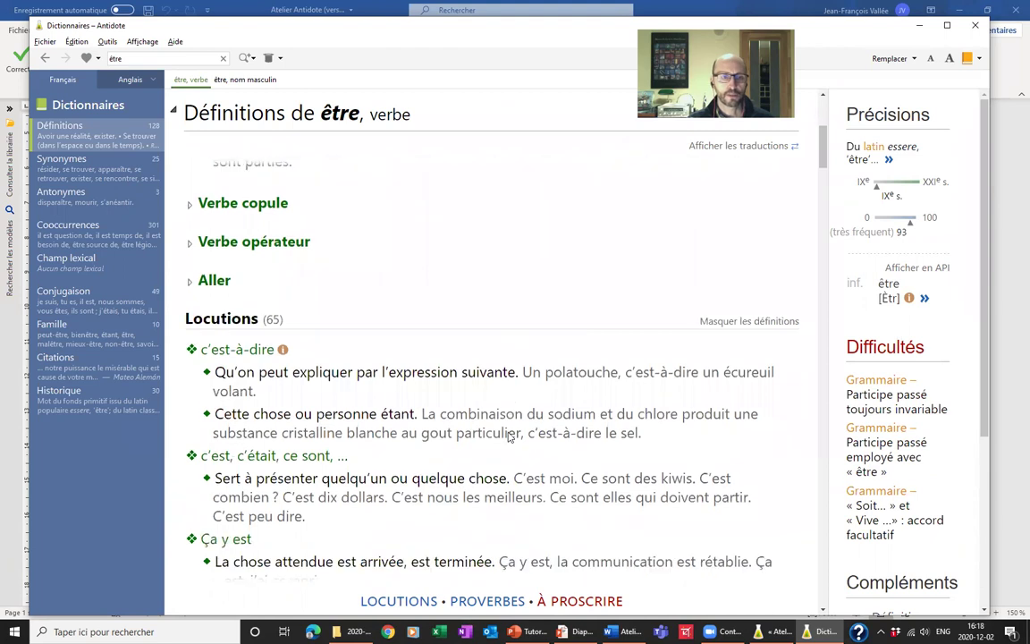
{"action": "scroll", "coordinate": [508, 436], "scroll_direction": "down", "scroll_amount": 1}
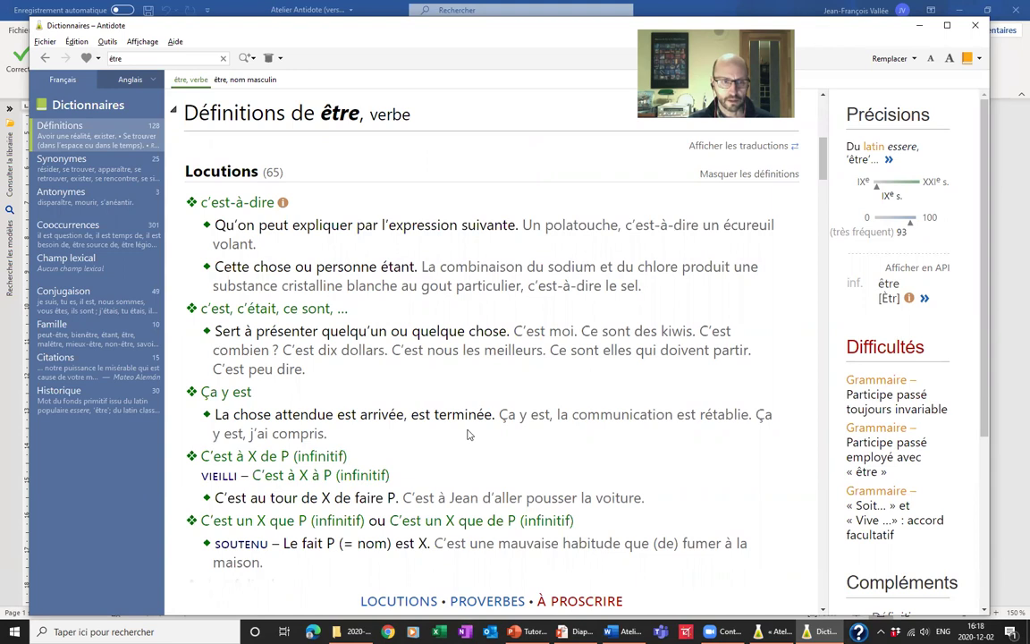
{"action": "scroll", "coordinate": [533, 461], "scroll_direction": "down", "scroll_amount": 5}
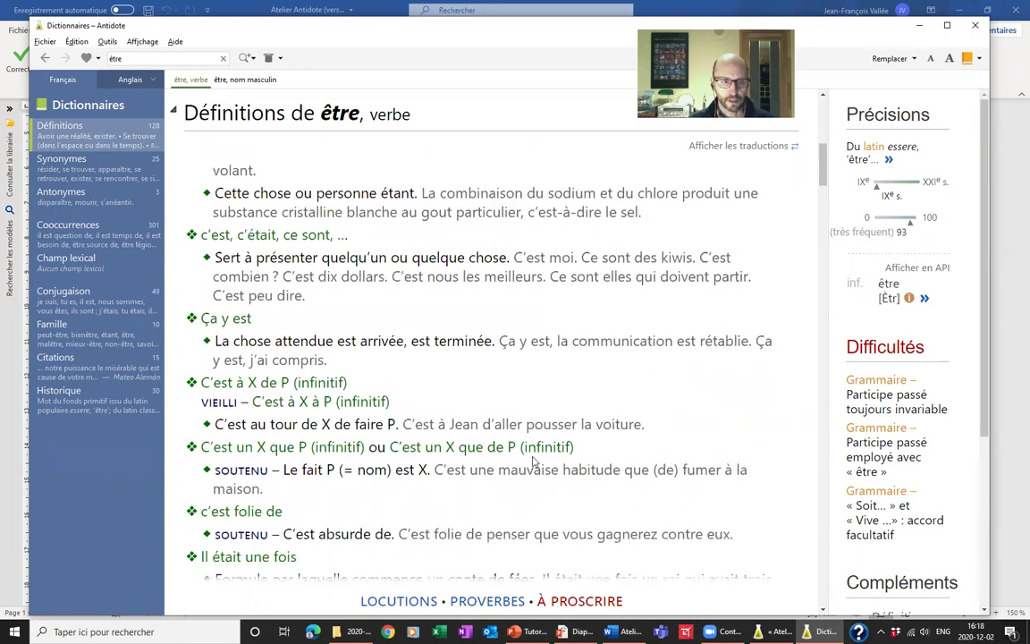
{"action": "scroll", "coordinate": [533, 462], "scroll_direction": "down", "scroll_amount": 10}
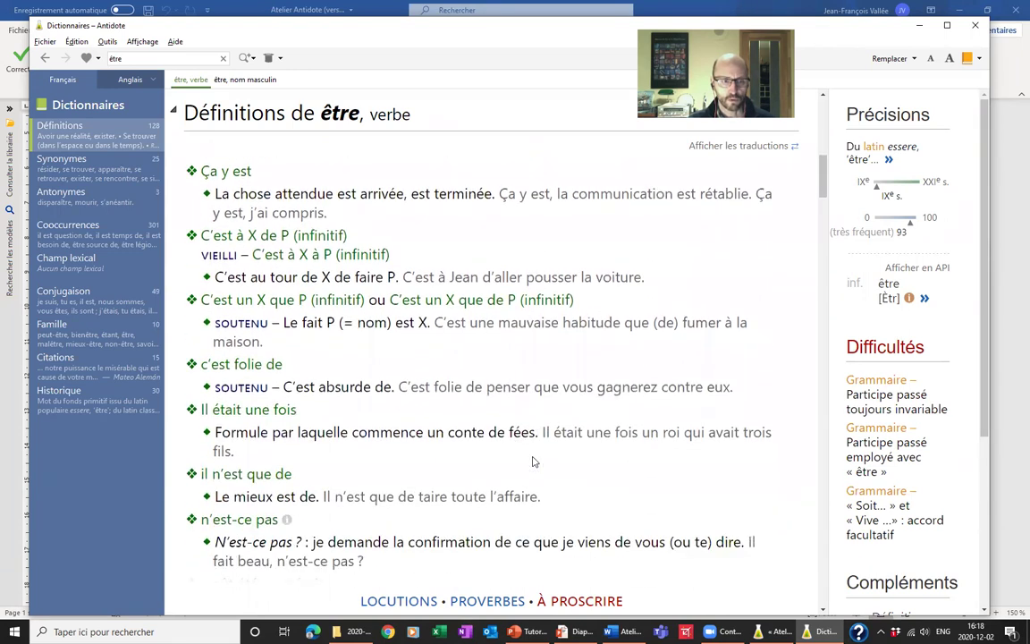
{"action": "scroll", "coordinate": [532, 461], "scroll_direction": "down", "scroll_amount": 12}
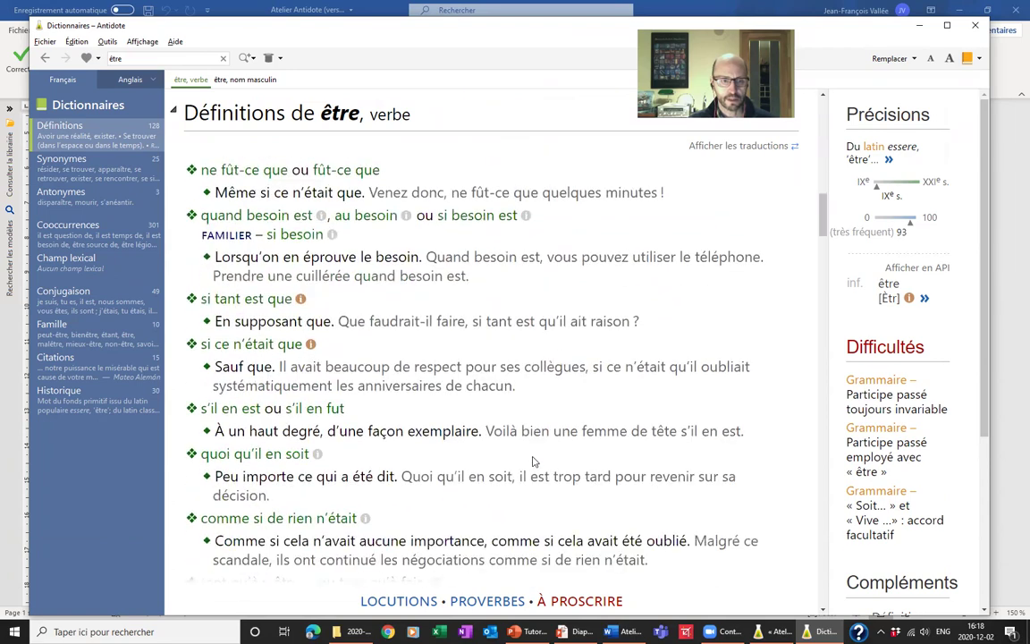
{"action": "scroll", "coordinate": [533, 462], "scroll_direction": "down", "scroll_amount": 14}
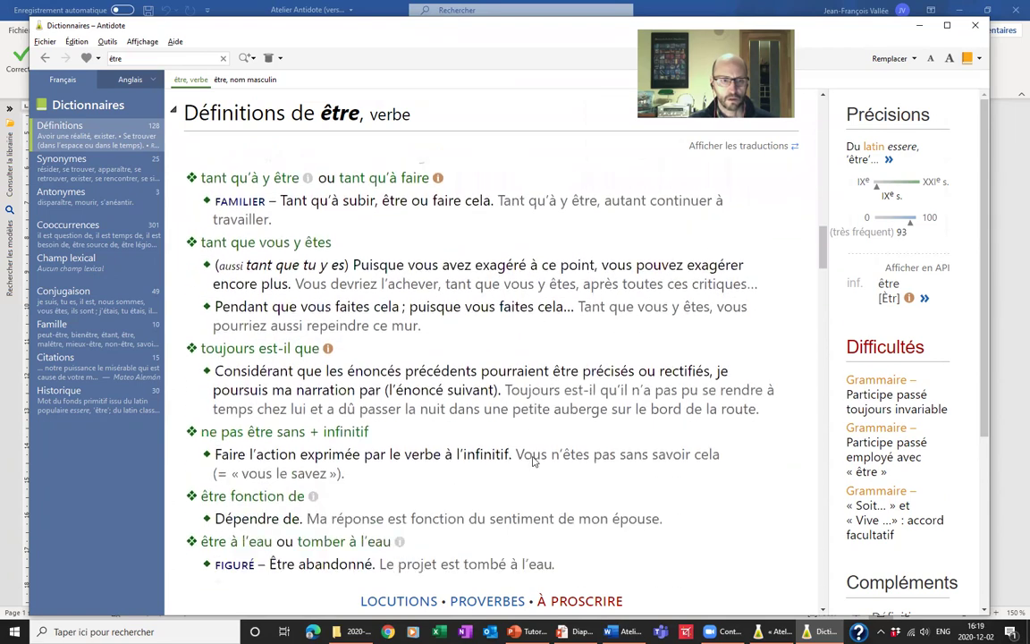
{"action": "scroll", "coordinate": [533, 462], "scroll_direction": "down", "scroll_amount": 4}
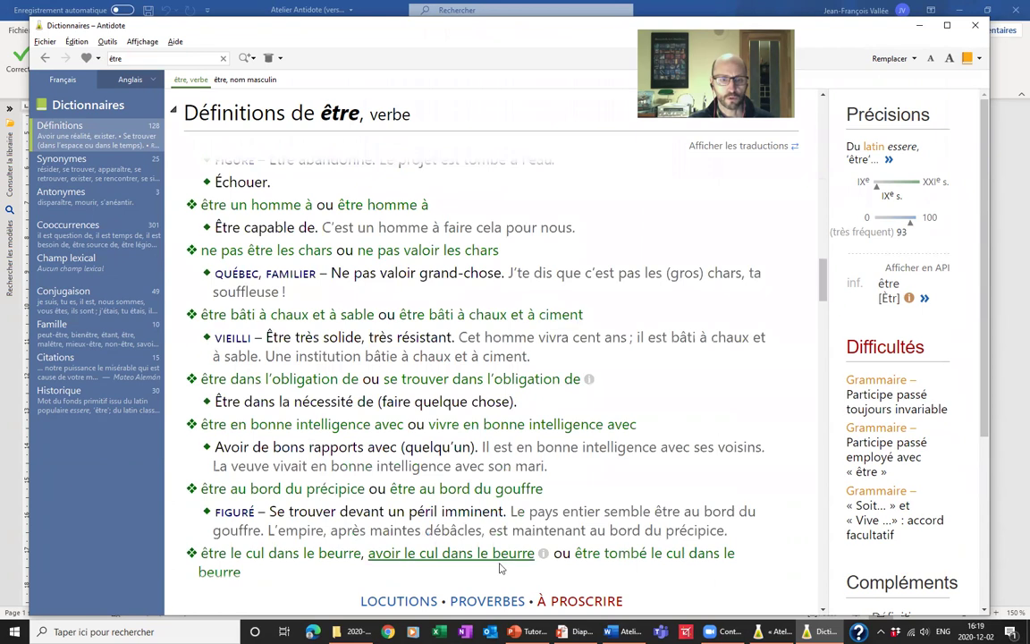
Go to the Proverbes section for "être" and read through the proverbs and their explanations
{"action": "left_click", "coordinate": [486, 601]}
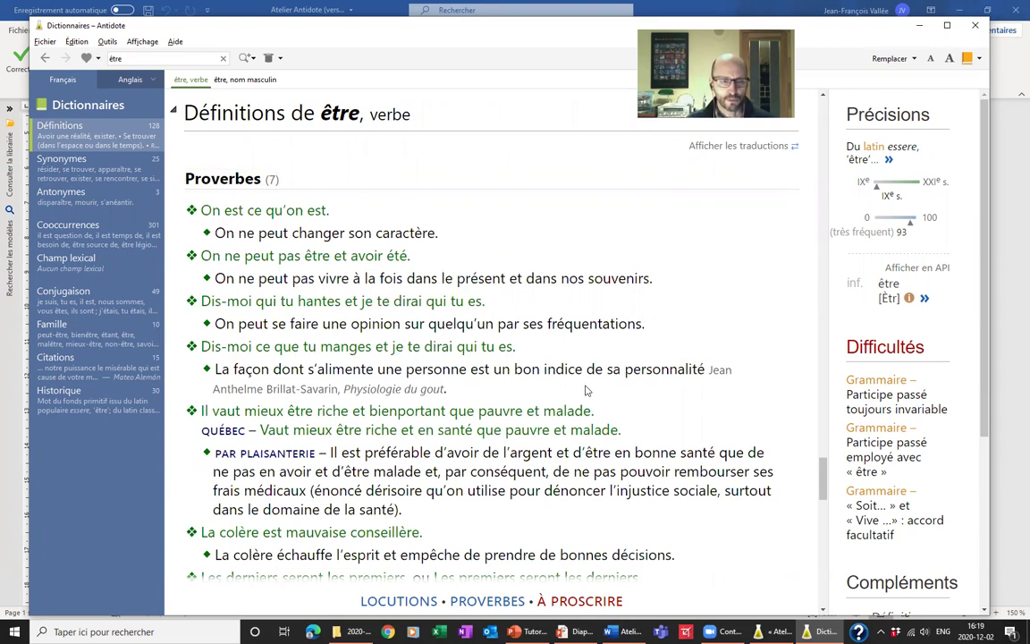
{"action": "scroll", "coordinate": [617, 395], "scroll_direction": "down", "scroll_amount": 3}
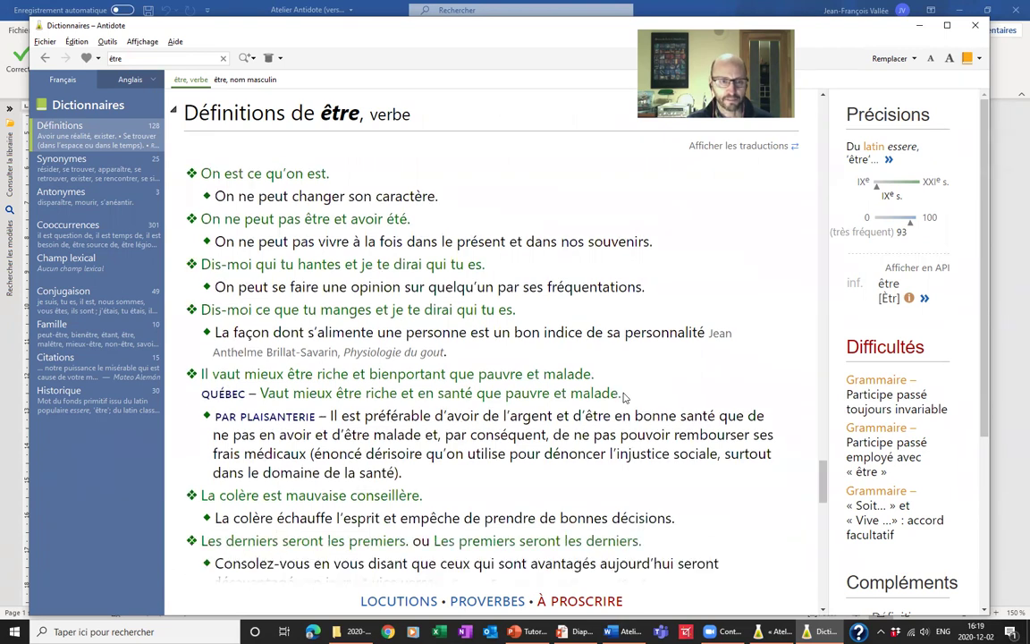
{"action": "scroll", "coordinate": [624, 397], "scroll_direction": "down", "scroll_amount": 2}
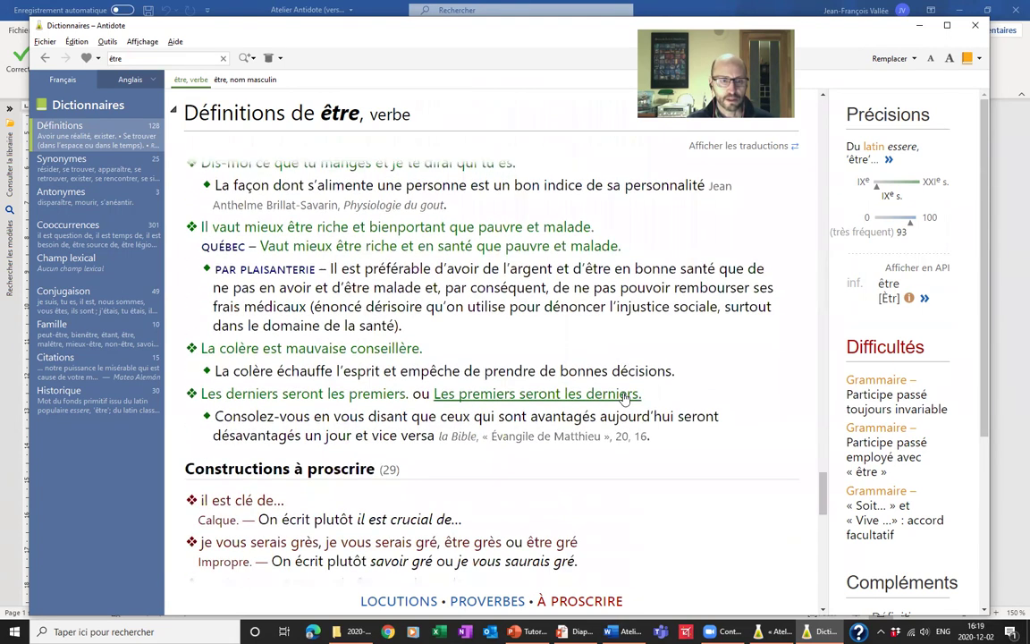
{"action": "scroll", "coordinate": [624, 397], "scroll_direction": "up", "scroll_amount": 5}
{"action": "scroll", "coordinate": [624, 397], "scroll_direction": "down", "scroll_amount": 3}
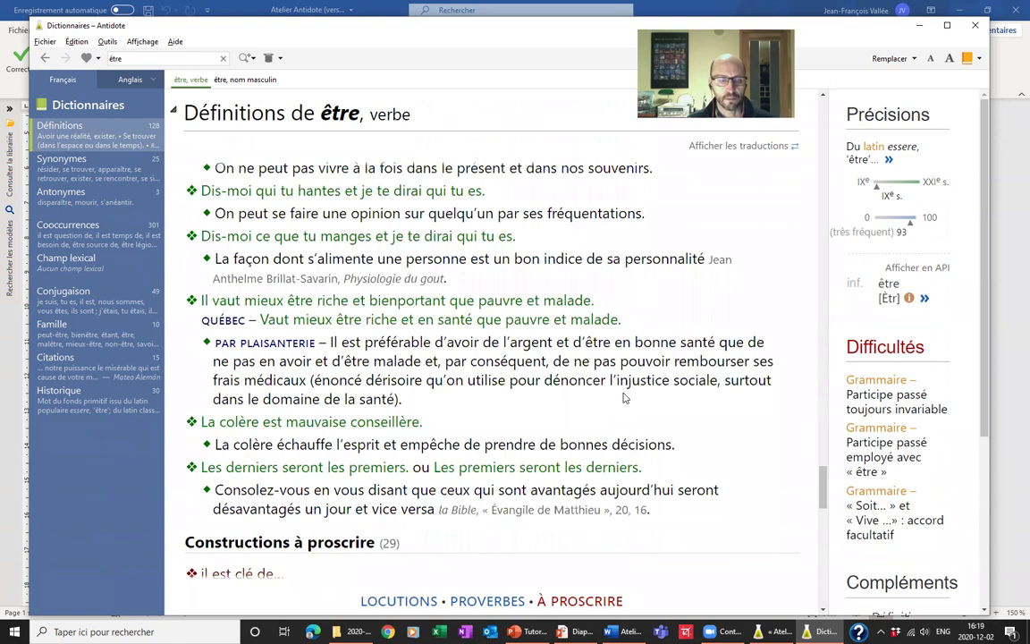
{"action": "scroll", "coordinate": [625, 397], "scroll_direction": "down", "scroll_amount": 1}
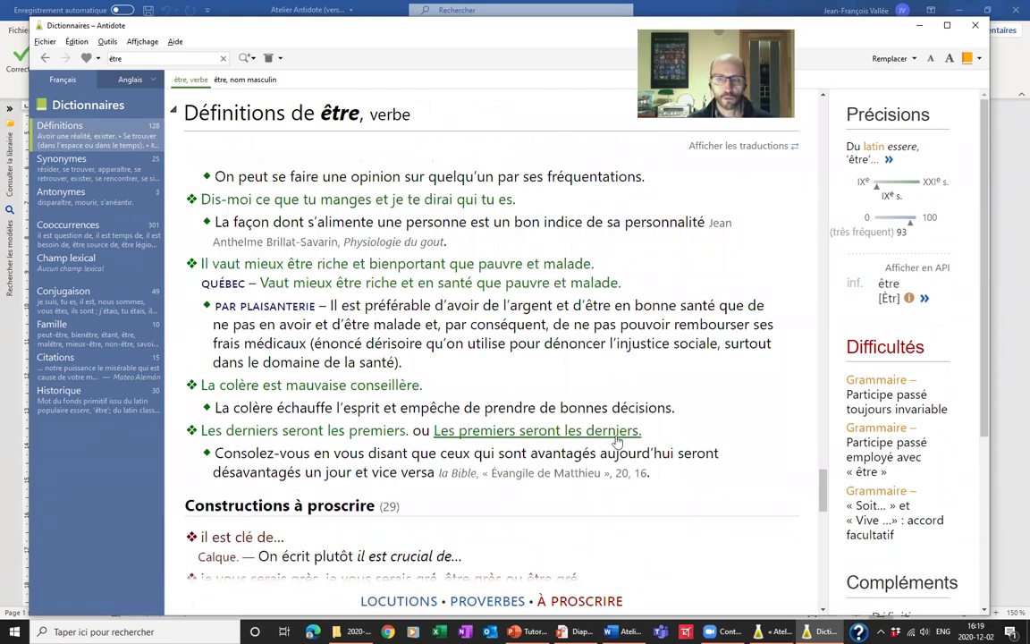
Examine the Constructions à proscrire section for "être", reading the incorrect expressions and their recommended replacements
{"action": "scroll", "coordinate": [616, 440], "scroll_direction": "down", "scroll_amount": 4}
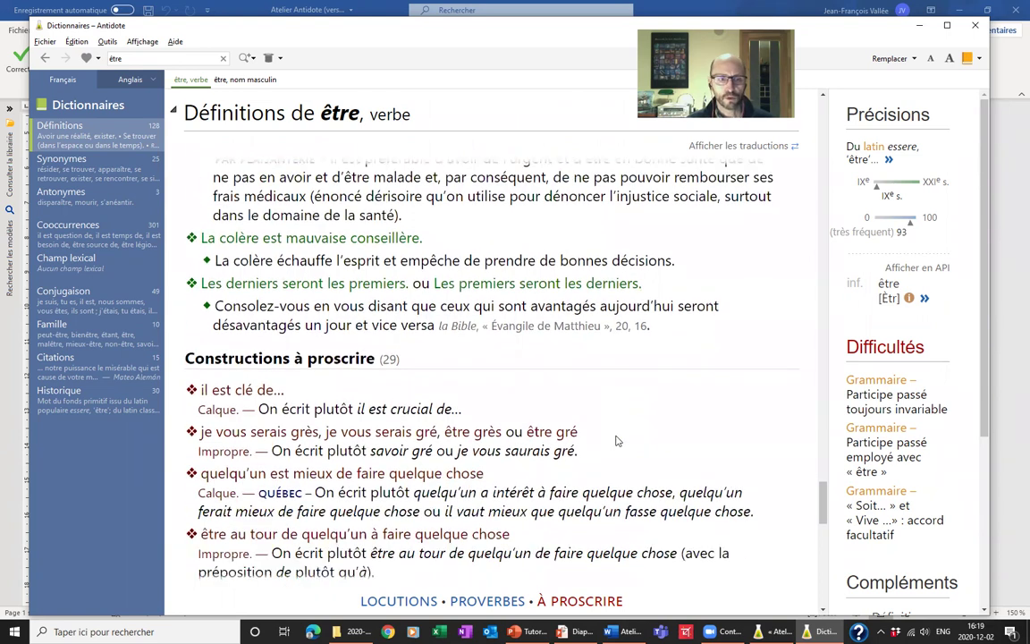
{"action": "scroll", "coordinate": [616, 440], "scroll_direction": "down", "scroll_amount": 1}
{"action": "scroll", "coordinate": [616, 440], "scroll_direction": "down", "scroll_amount": 2}
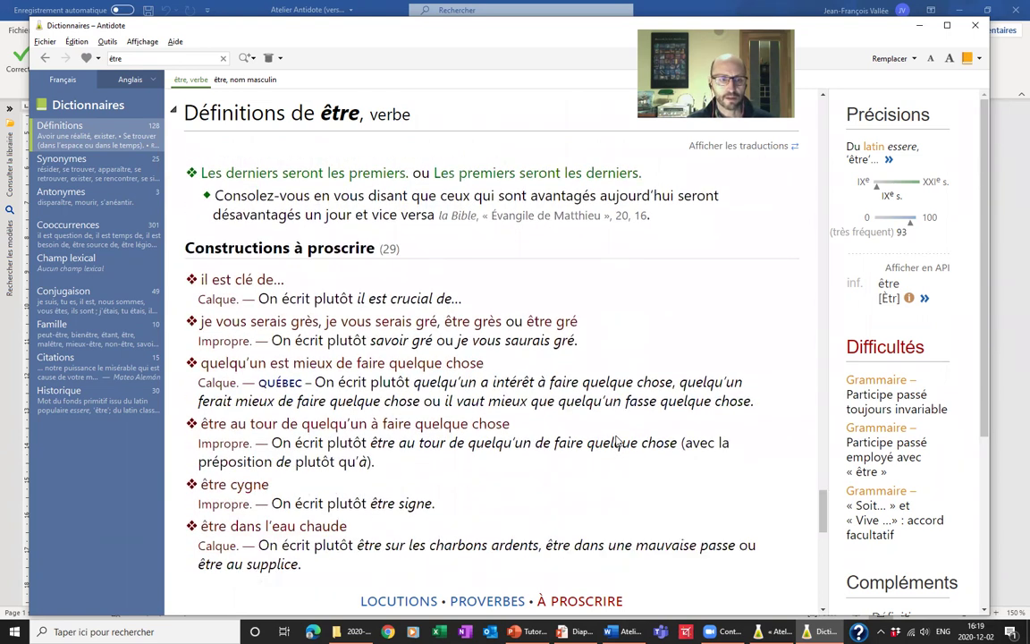
{"action": "scroll", "coordinate": [616, 440], "scroll_direction": "down", "scroll_amount": 3}
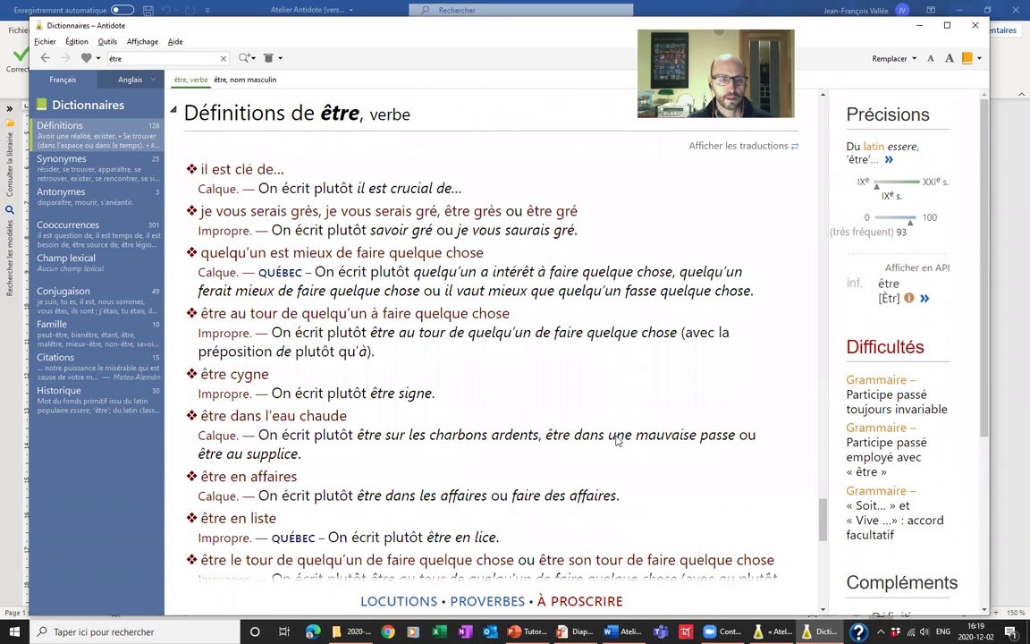
{"action": "scroll", "coordinate": [616, 440], "scroll_direction": "down", "scroll_amount": 1}
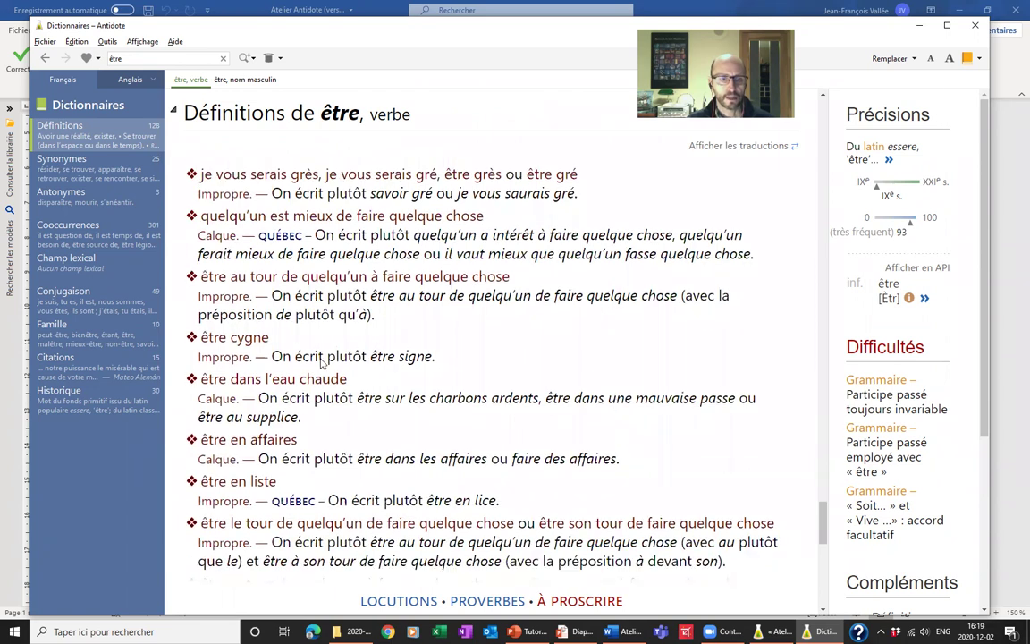
{"action": "scroll", "coordinate": [290, 400], "scroll_direction": "down", "scroll_amount": 1}
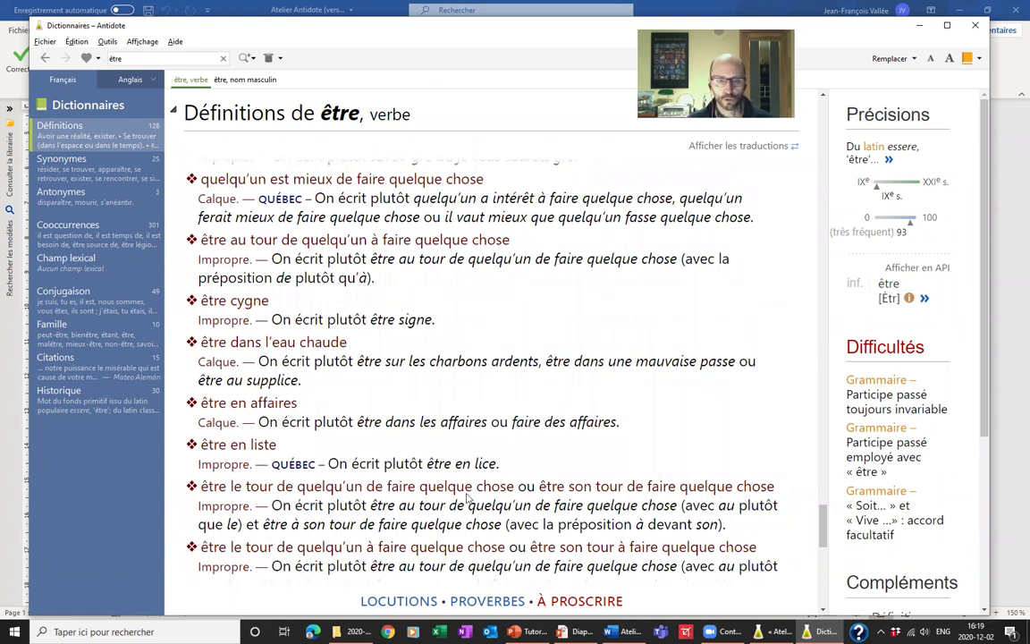
{"action": "scroll", "coordinate": [292, 505], "scroll_direction": "down", "scroll_amount": 2}
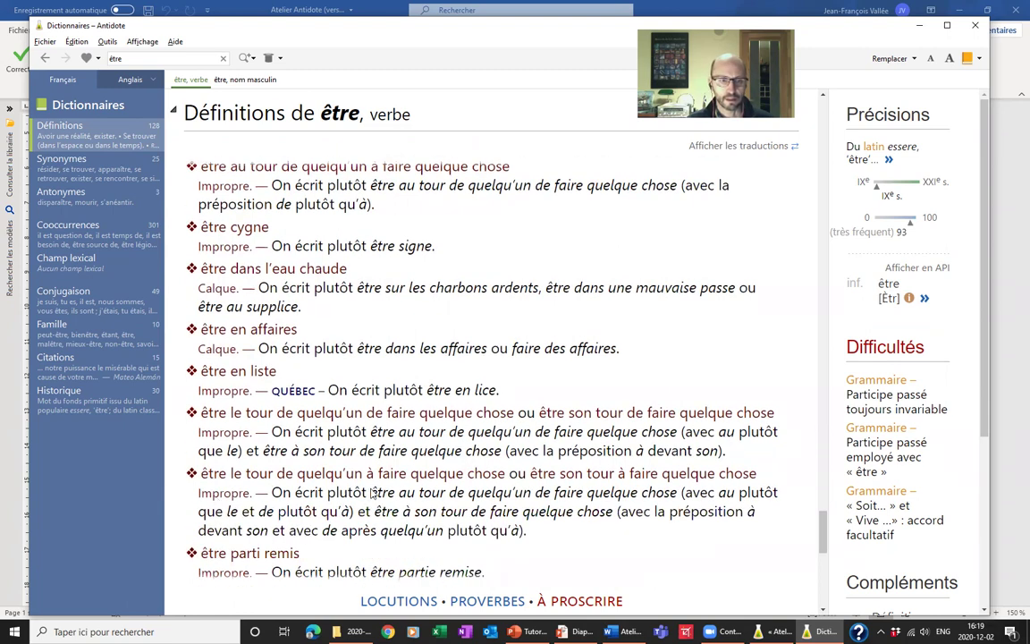
Read through the remaining constructions to avoid for "être" and return to the start of that list
{"action": "scroll", "coordinate": [337, 447], "scroll_direction": "down", "scroll_amount": 6}
{"action": "scroll", "coordinate": [372, 493], "scroll_direction": "down", "scroll_amount": 4}
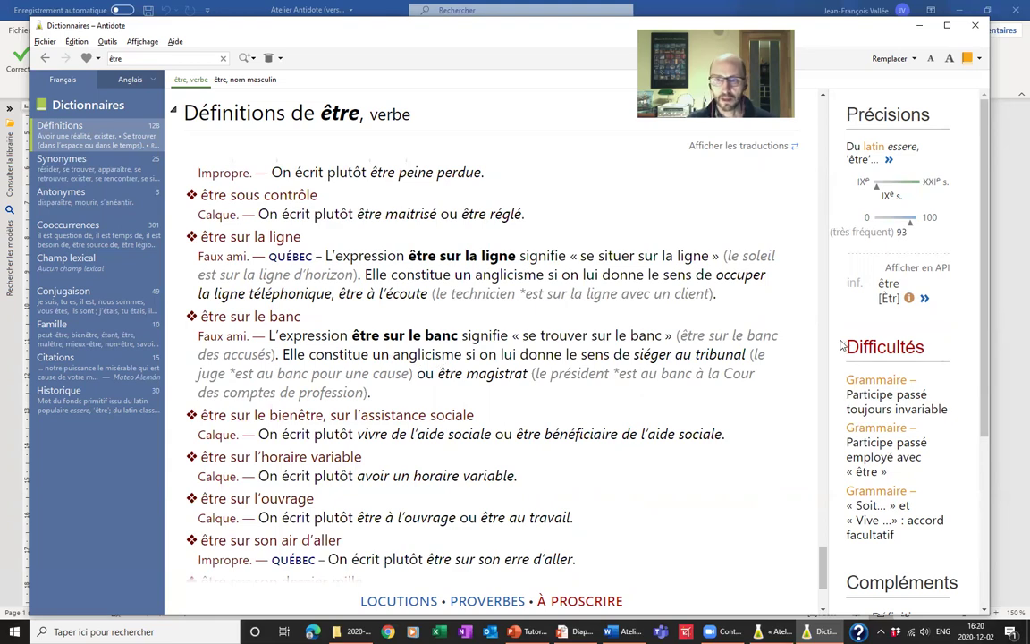
{"action": "scroll", "coordinate": [512, 354], "scroll_direction": "up", "scroll_amount": 5}
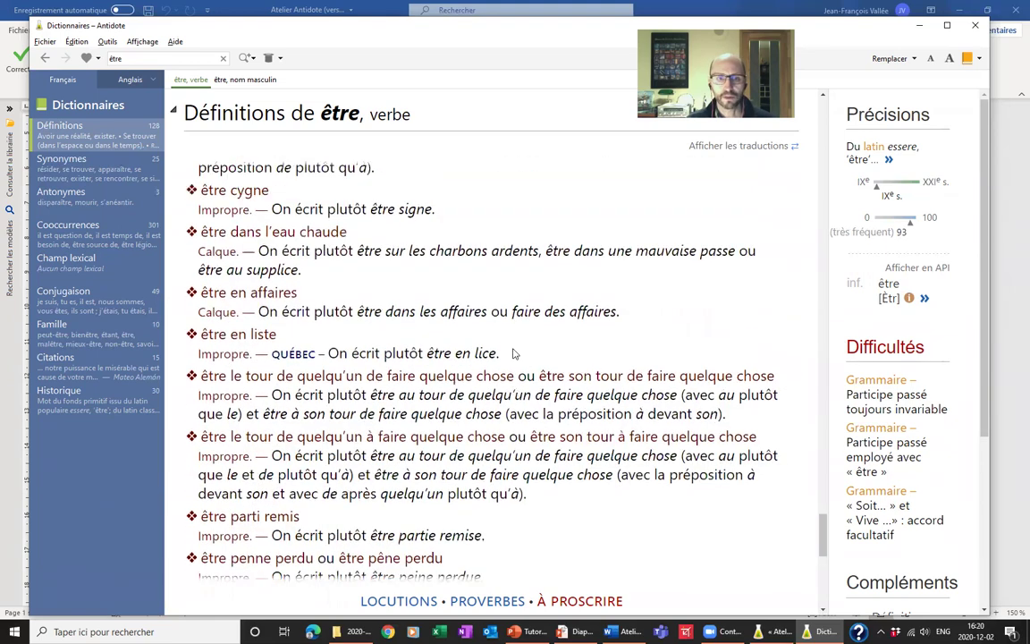
{"action": "scroll", "coordinate": [536, 348], "scroll_direction": "up", "scroll_amount": 5}
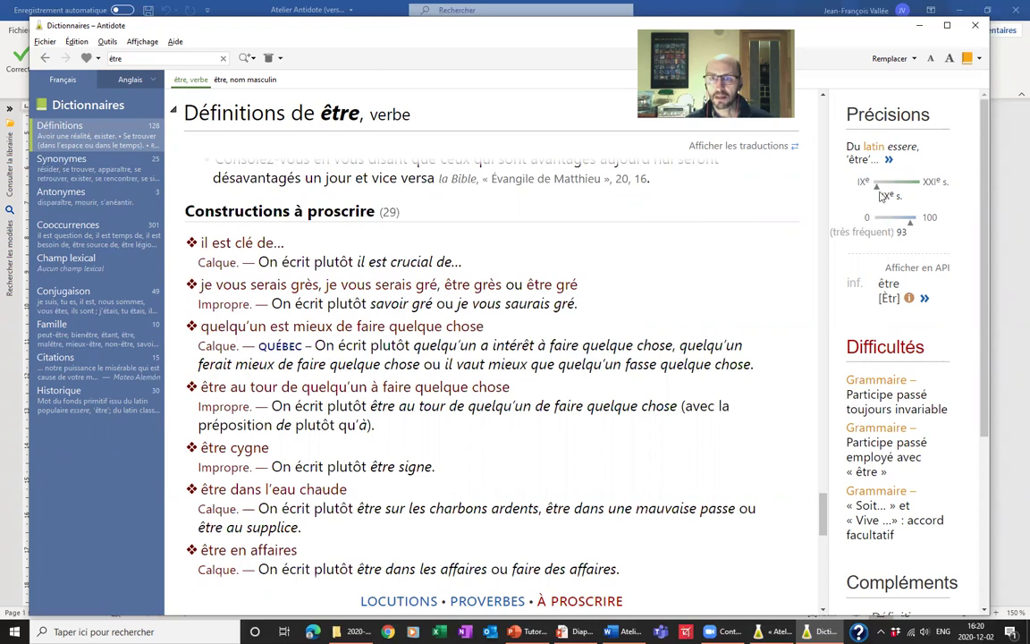
Review the Précisions, Difficultés and Compléments information that accompanies the verb "être"
{"action": "mouse_move", "coordinate": [880, 196]}
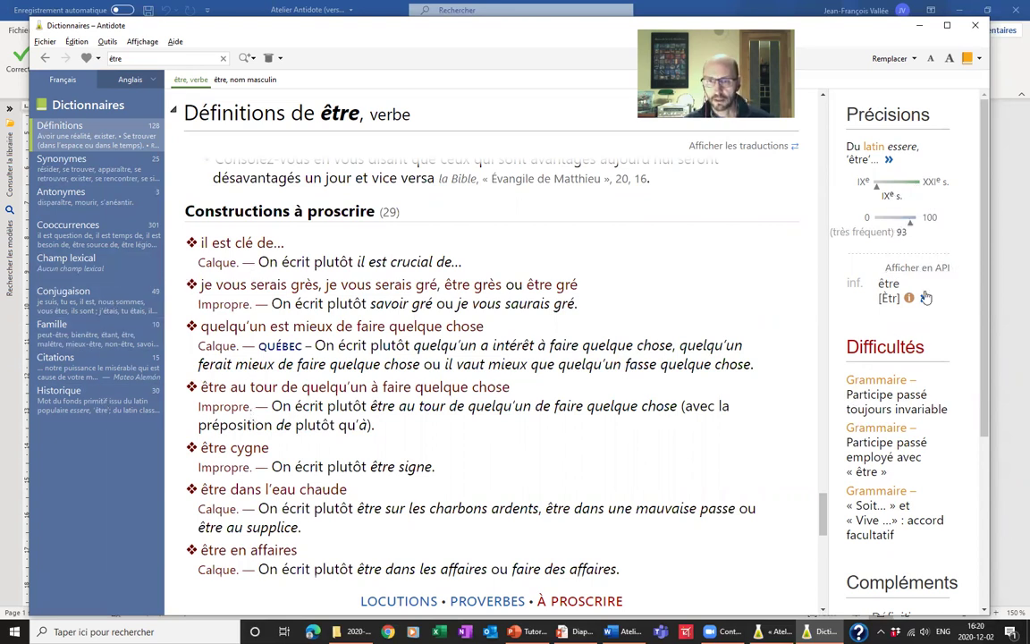
{"action": "scroll", "coordinate": [921, 309], "scroll_direction": "down", "scroll_amount": 2}
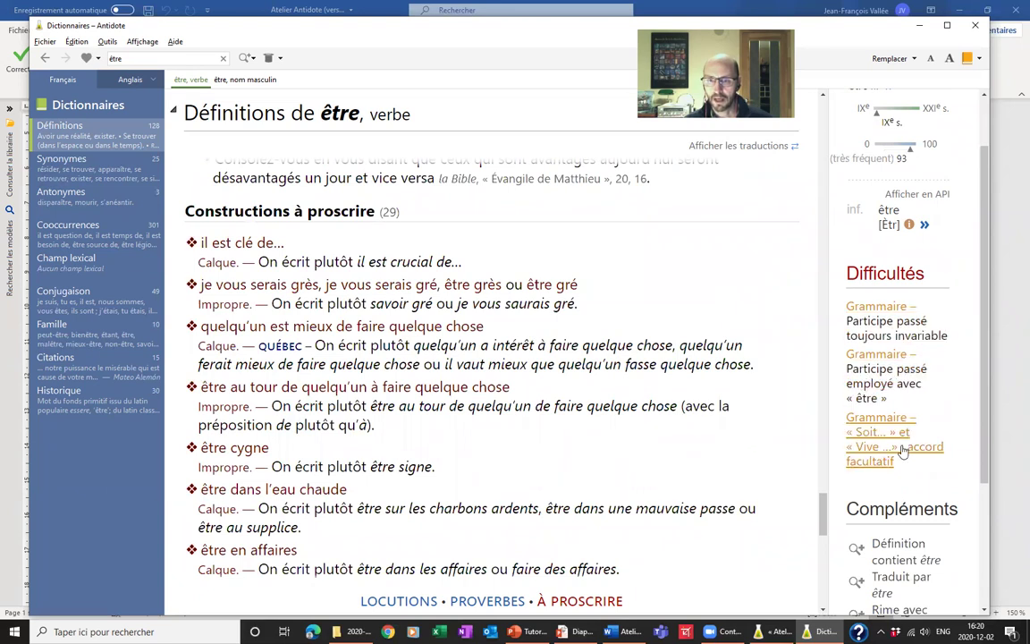
{"action": "scroll", "coordinate": [904, 452], "scroll_direction": "down", "scroll_amount": 1}
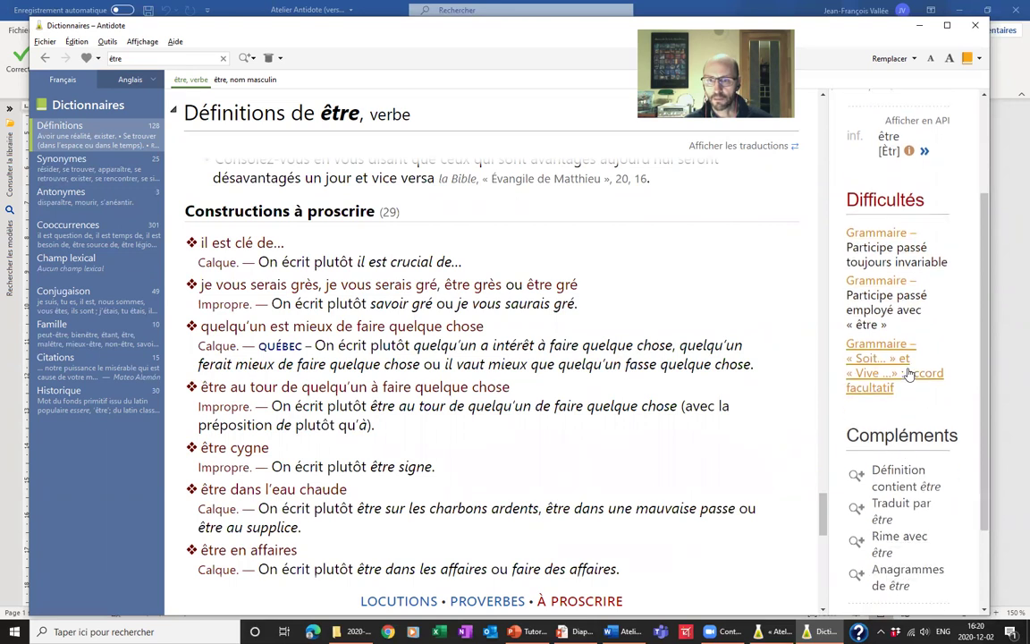
{"action": "scroll", "coordinate": [909, 374], "scroll_direction": "down", "scroll_amount": 2}
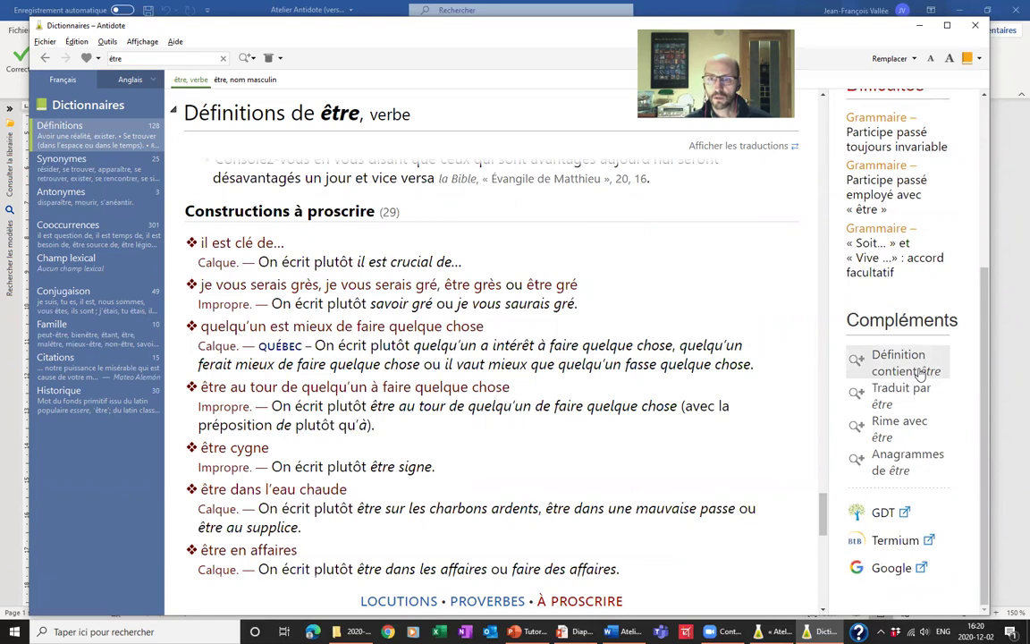
Run the complementary searches for definitions containing "être" and anagrams of "être", returning to the word's entry after each
{"action": "left_click", "coordinate": [919, 374]}
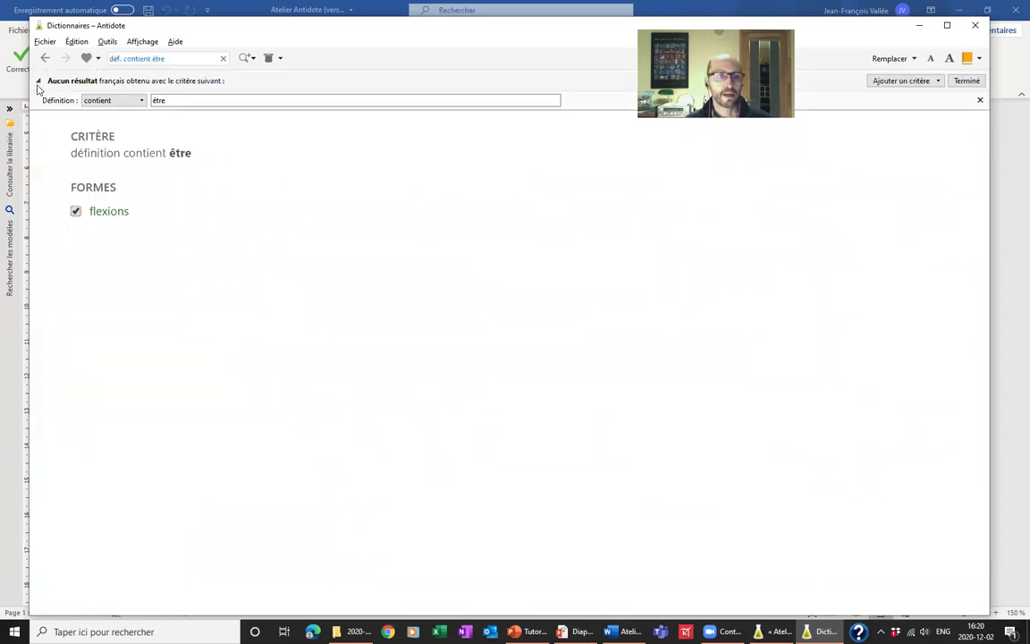
{"action": "left_click", "coordinate": [45, 58]}
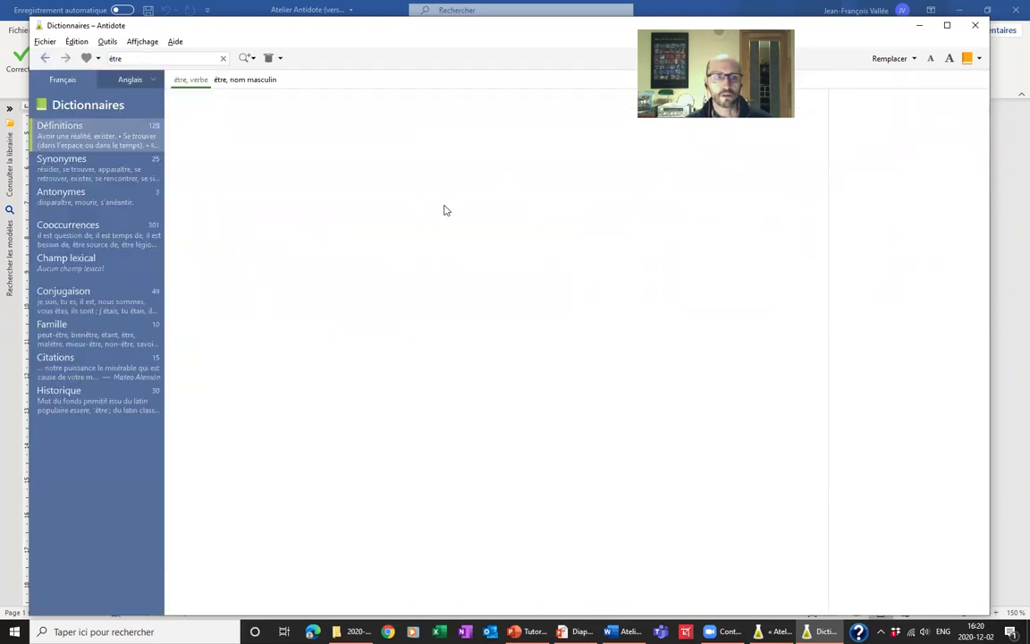
{"action": "scroll", "coordinate": [931, 460], "scroll_direction": "down", "scroll_amount": 3}
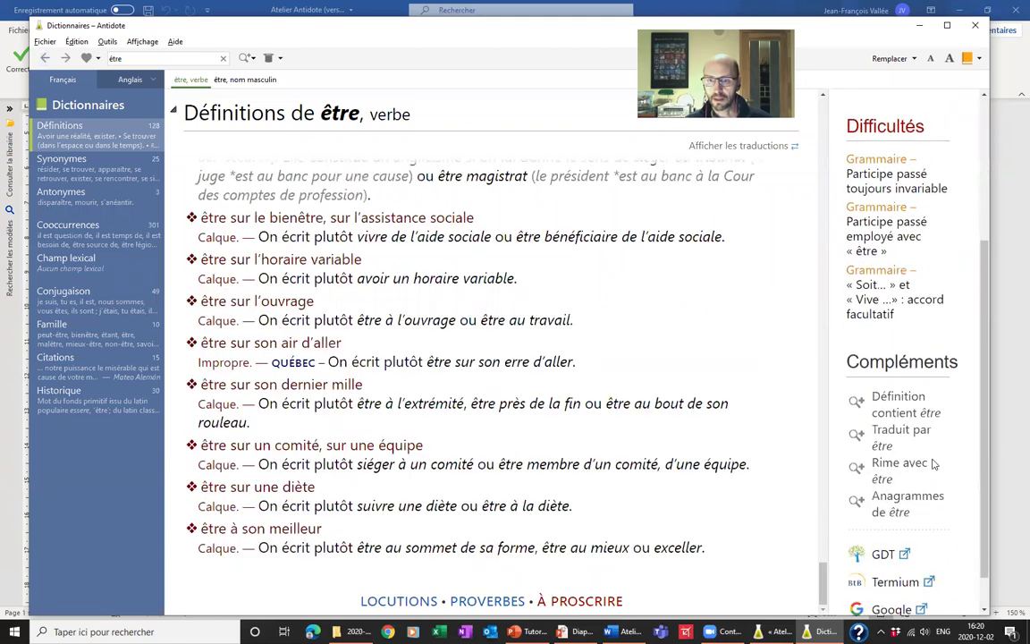
{"action": "left_click", "coordinate": [908, 504]}
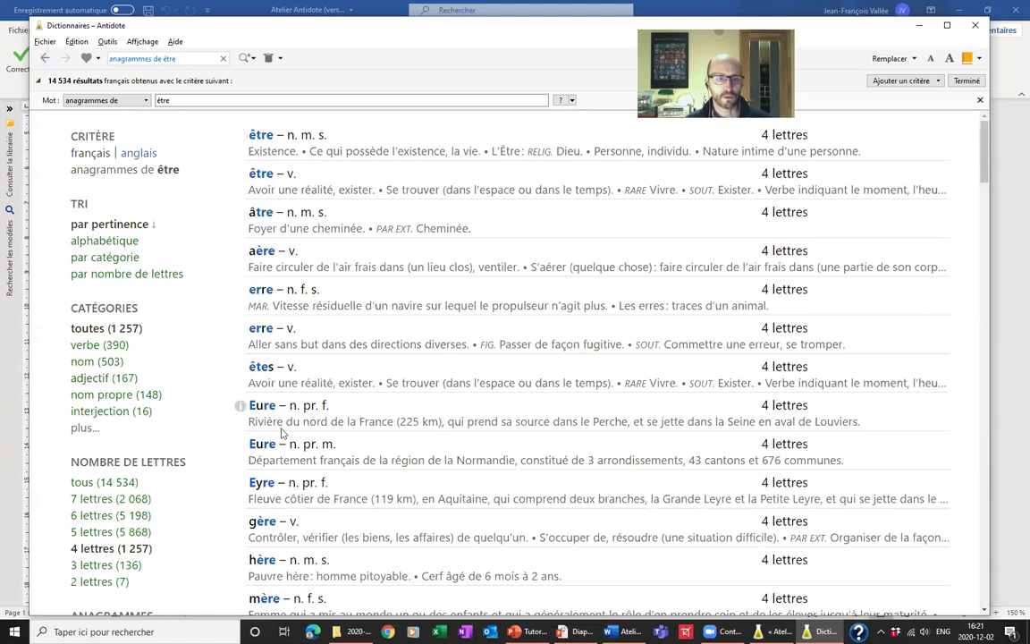
{"action": "left_click", "coordinate": [46, 59]}
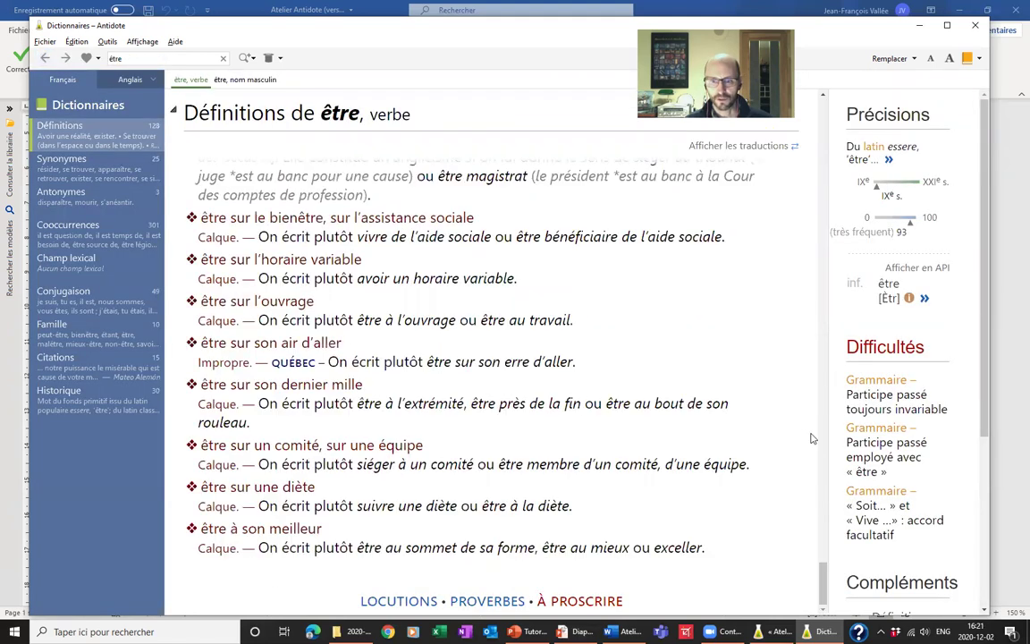
{"action": "scroll", "coordinate": [903, 429], "scroll_direction": "down", "scroll_amount": 3}
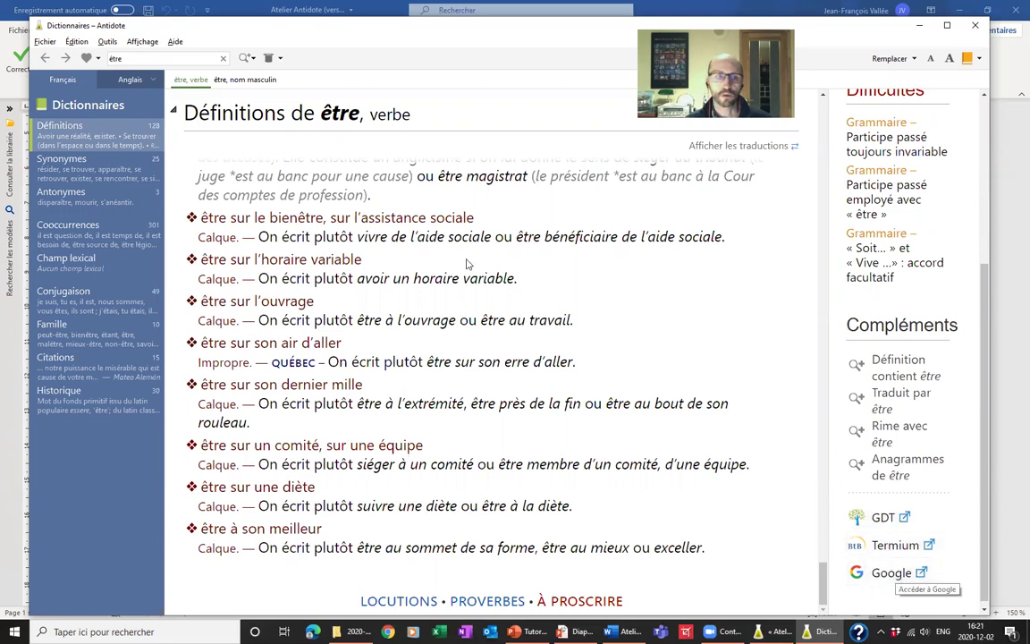
{"action": "scroll", "coordinate": [686, 393], "scroll_direction": "up", "scroll_amount": 4}
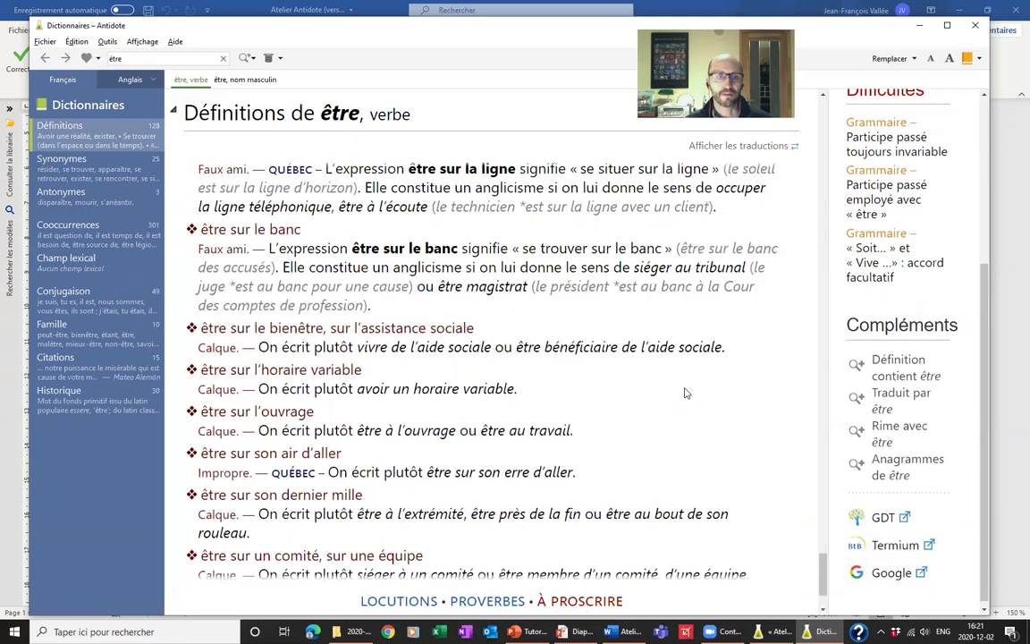
Consult the synonyms of the verb "être" and compare its antonyms as a verb and as a masculine noun, returning to the verb
{"action": "left_click", "coordinate": [111, 173]}
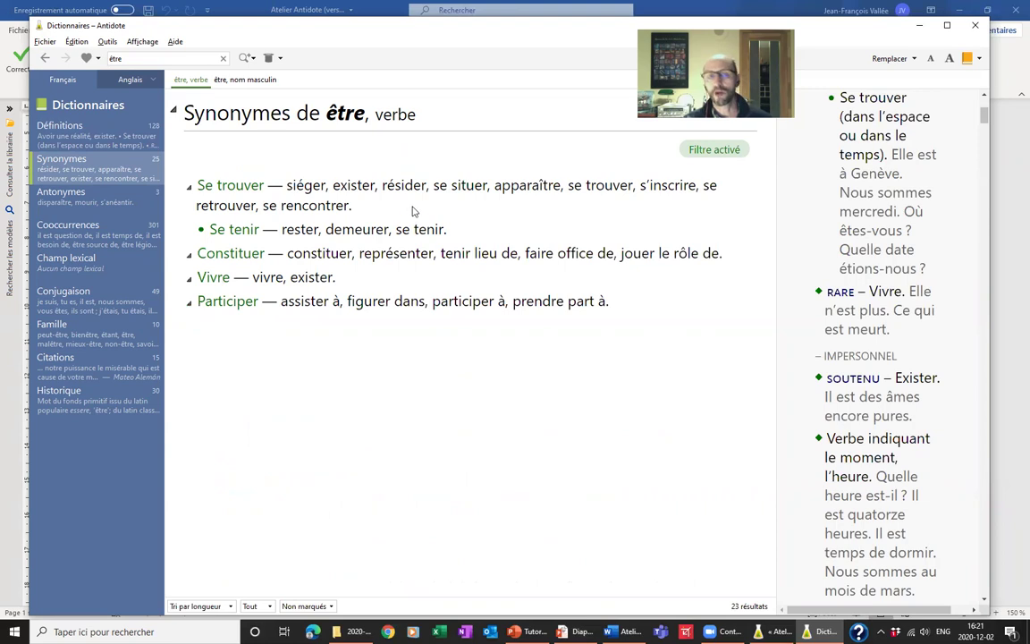
{"action": "left_click", "coordinate": [120, 211]}
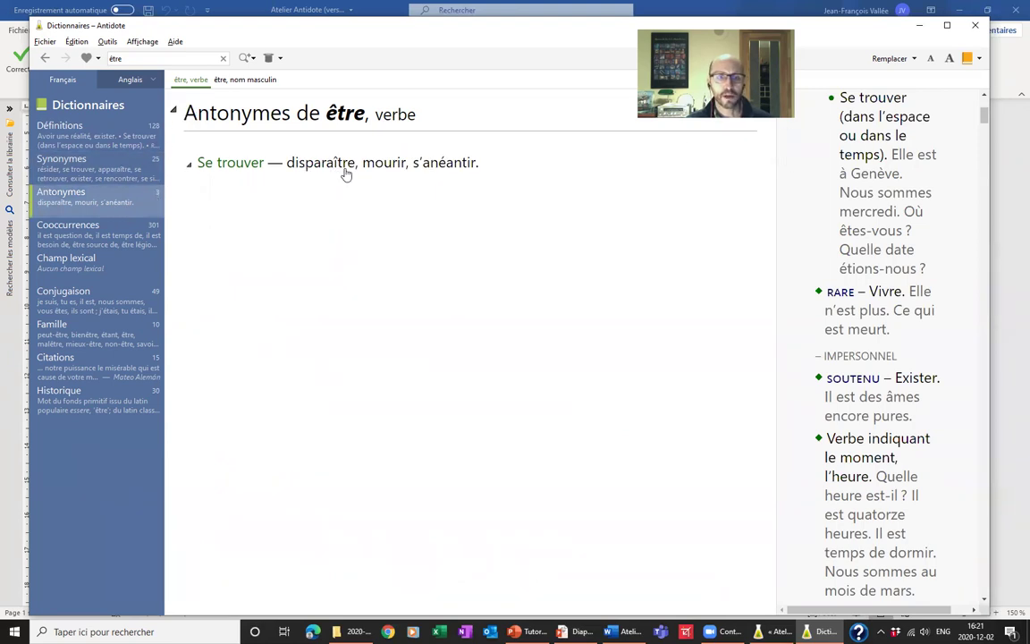
{"action": "left_click", "coordinate": [263, 82]}
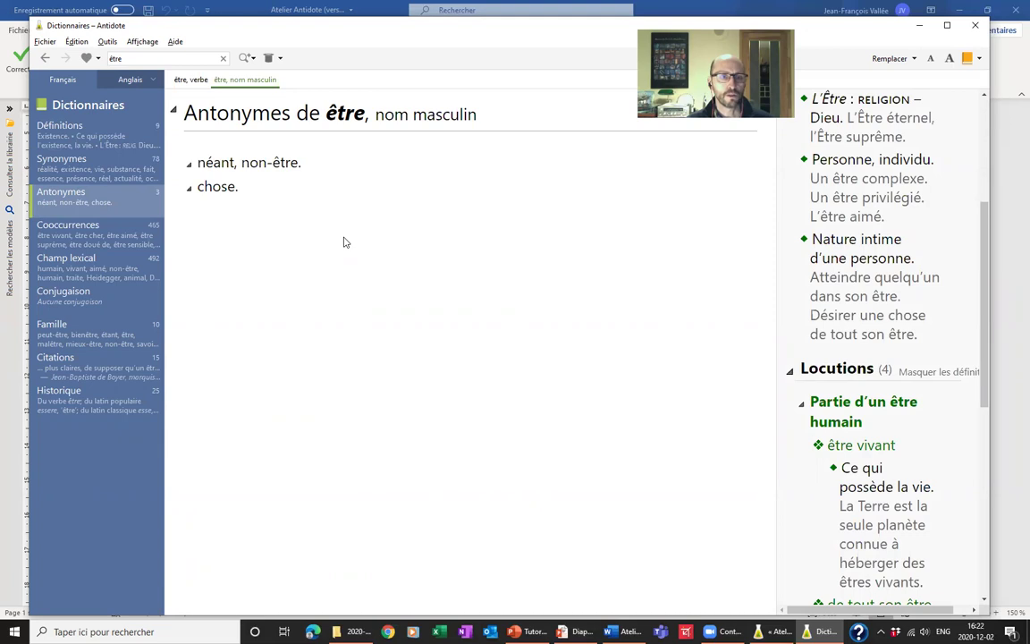
{"action": "left_click", "coordinate": [193, 79]}
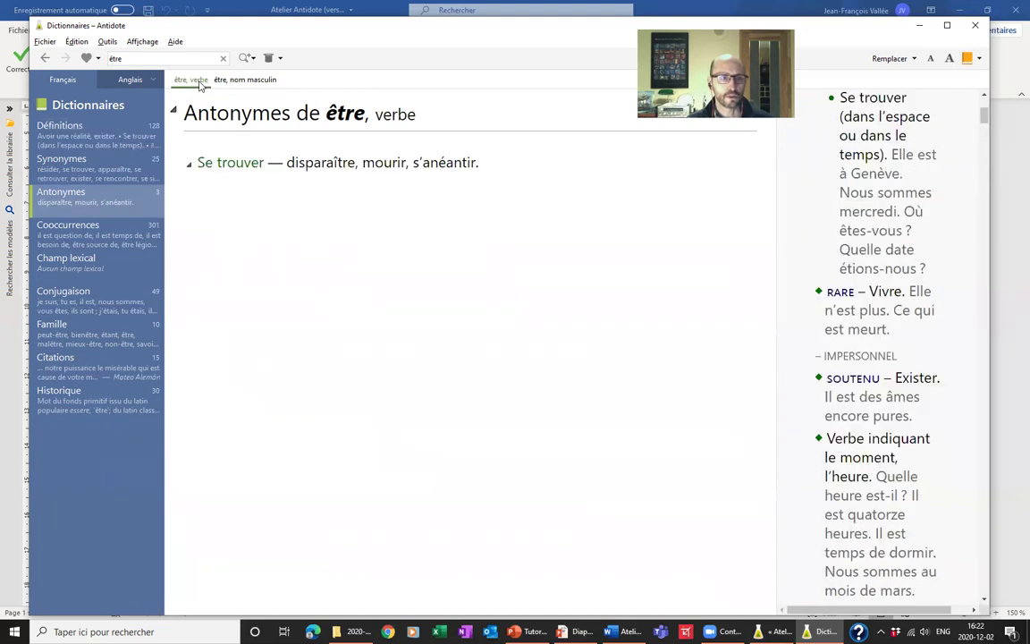
Open the Cooccurrences dictionary and look up the word "comparaison" in it
{"action": "left_click", "coordinate": [122, 224]}
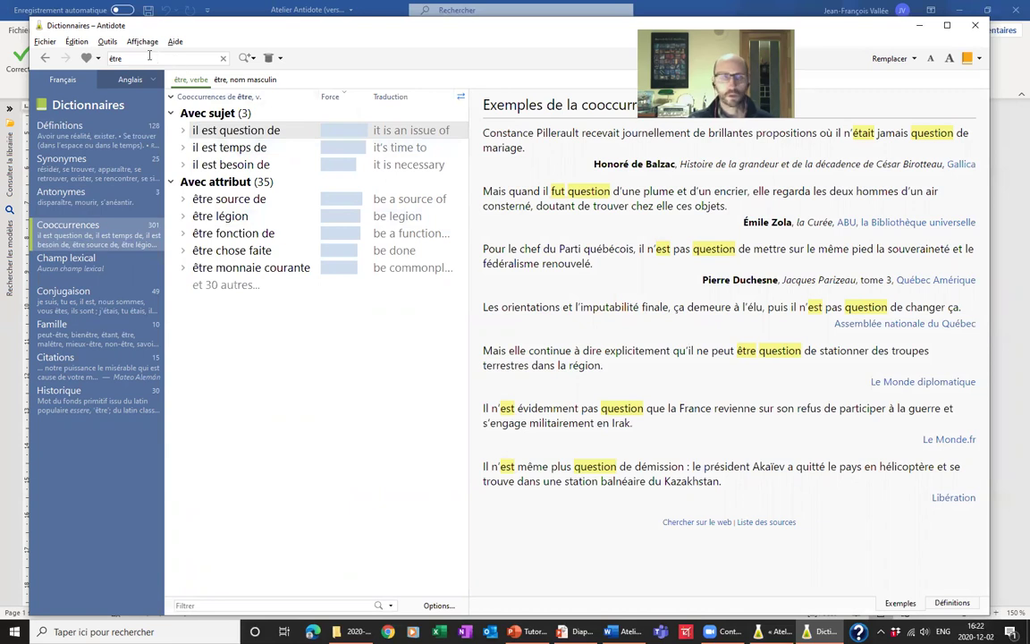
{"action": "left_click_drag", "start_coordinate": [128, 62], "coordinate": [103, 63]}
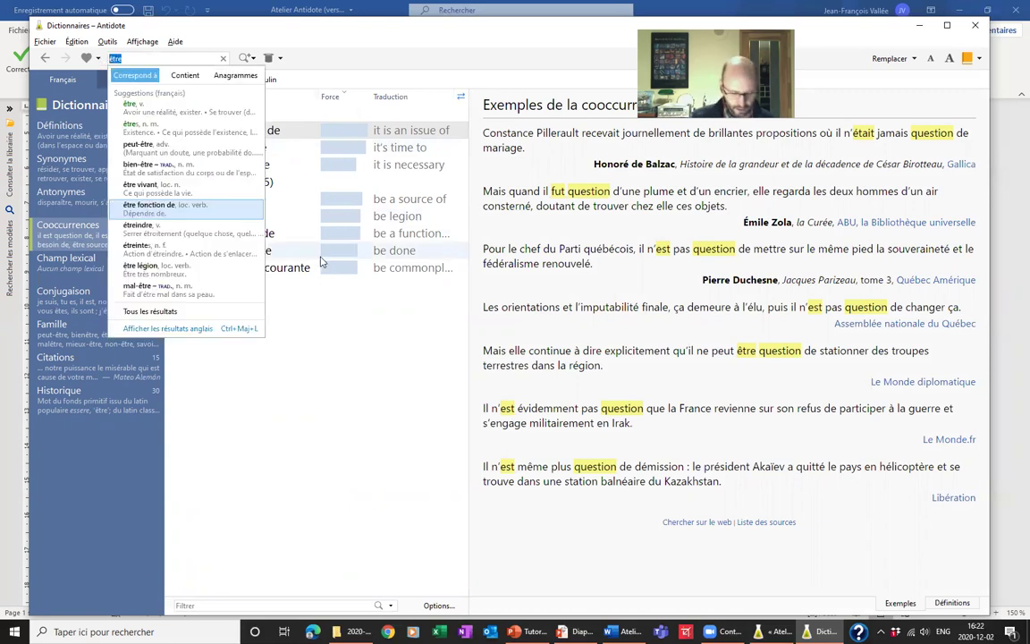
{"action": "type", "text": "comparaison"}
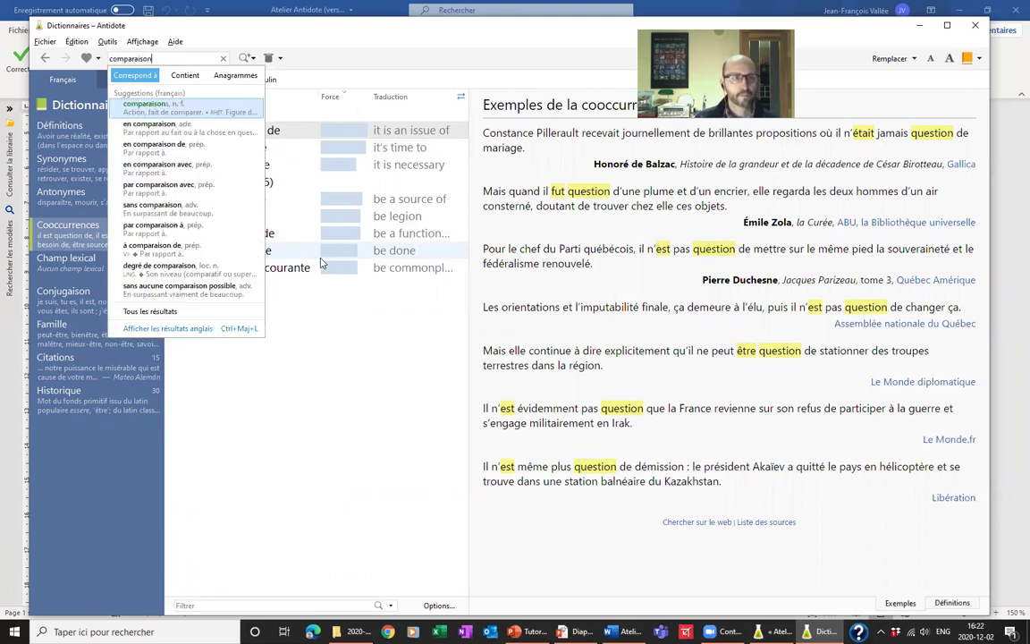
{"action": "key", "text": "Return"}
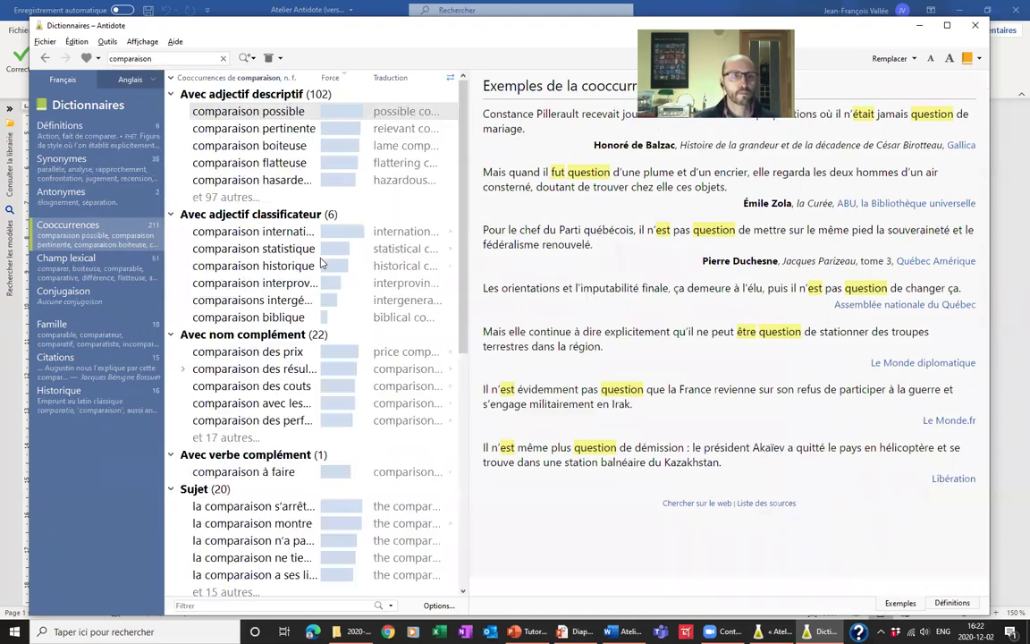
Expand the full Complément direct list for "comparaison" and show the examples for "faire une comparaison"
{"action": "scroll", "coordinate": [299, 352], "scroll_direction": "down", "scroll_amount": 6}
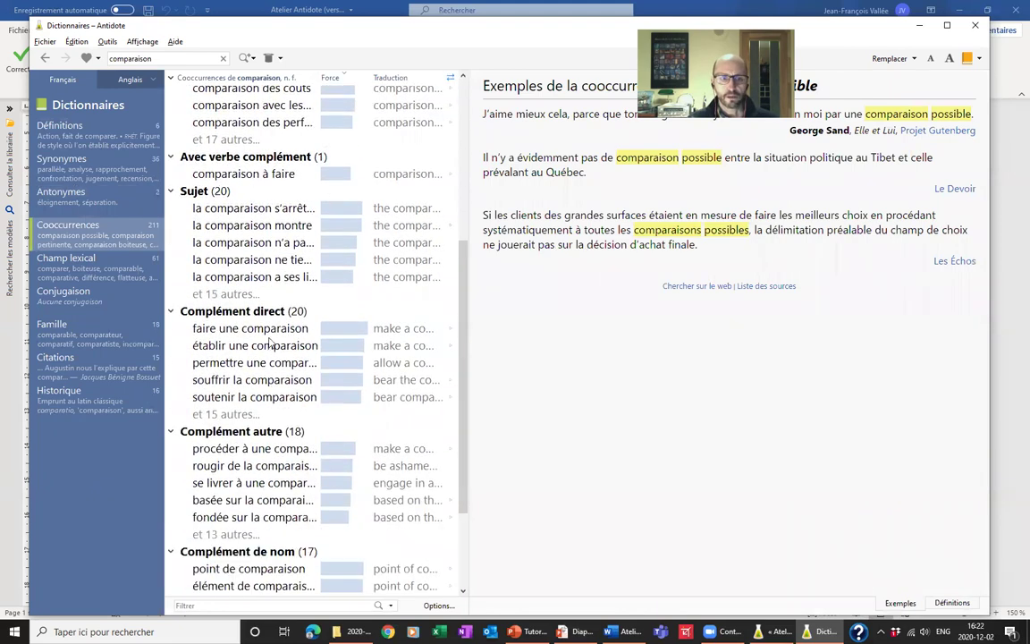
{"action": "scroll", "coordinate": [274, 333], "scroll_direction": "down", "scroll_amount": 1}
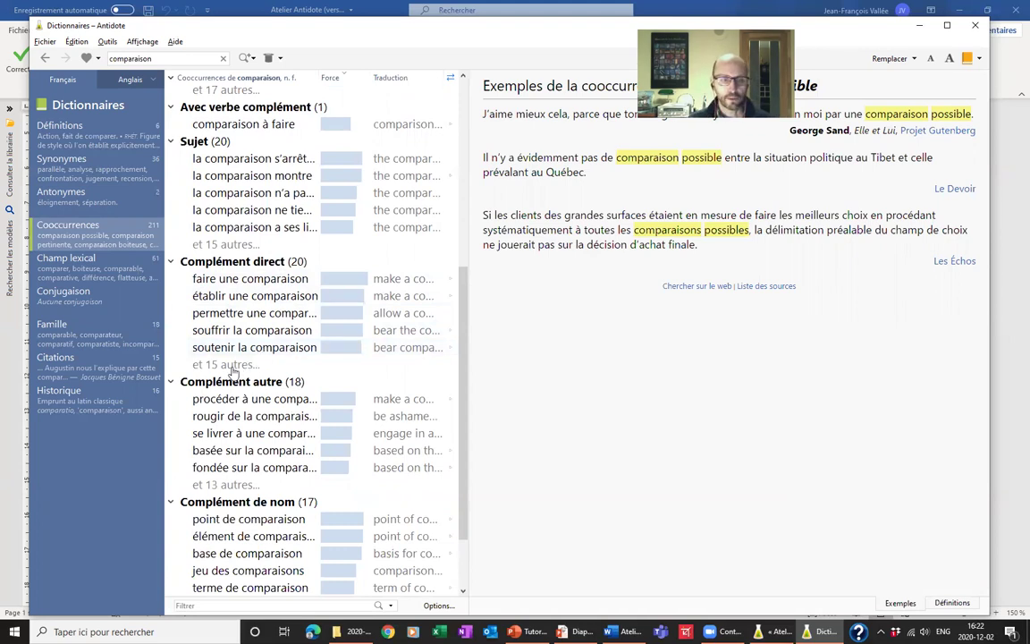
{"action": "left_click", "coordinate": [231, 365]}
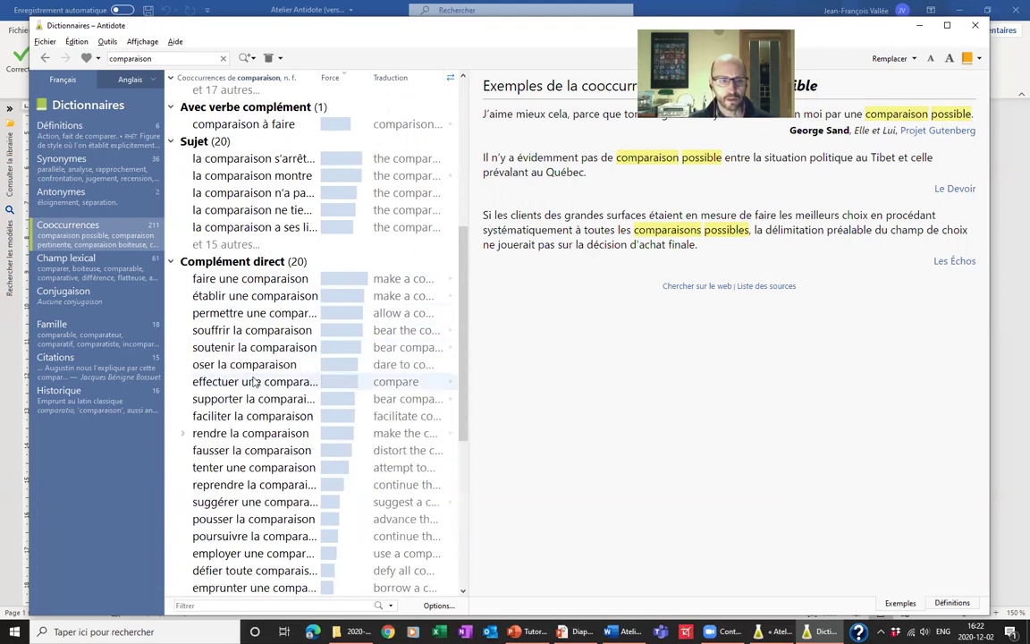
{"action": "scroll", "coordinate": [344, 293], "scroll_direction": "down", "scroll_amount": 1}
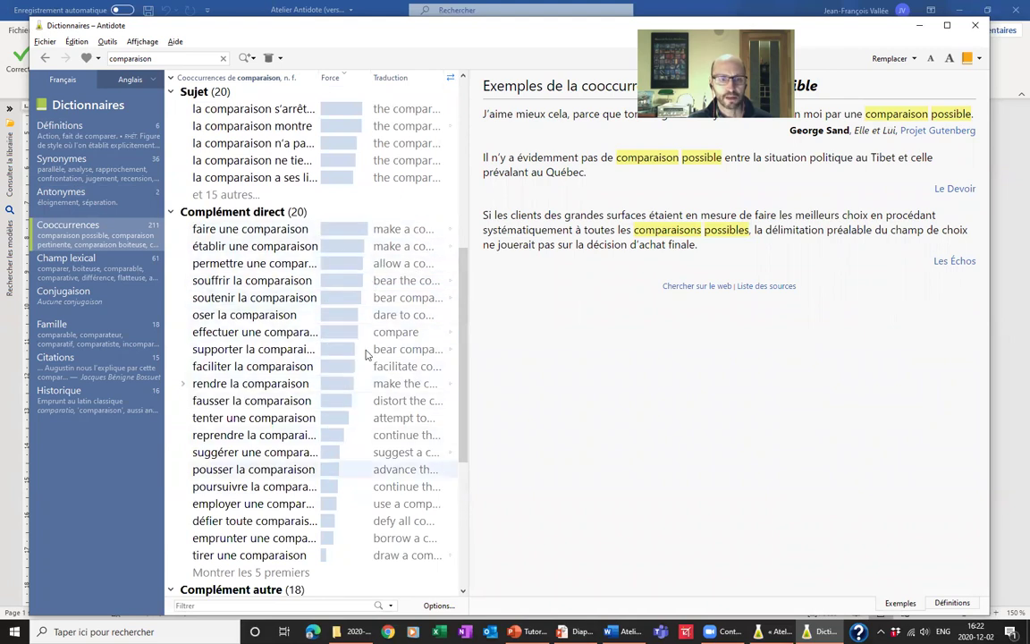
{"action": "left_click", "coordinate": [357, 231]}
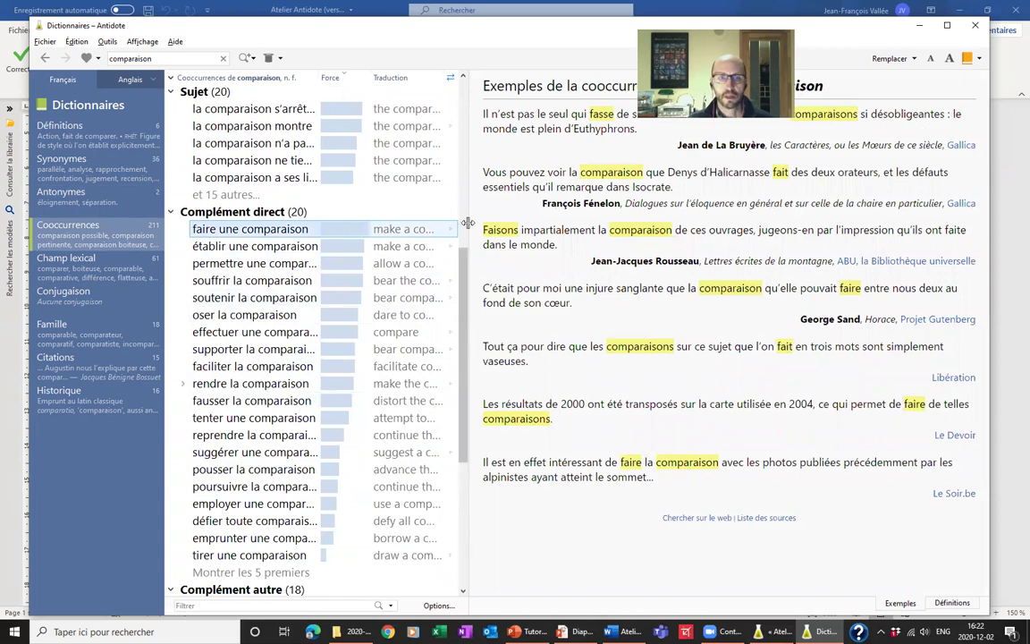
Widen the cooccurrence list to show the English translations in full, and leave the translations hidden after toggling them
{"action": "left_click_drag", "start_coordinate": [466, 220], "coordinate": [573, 217]}
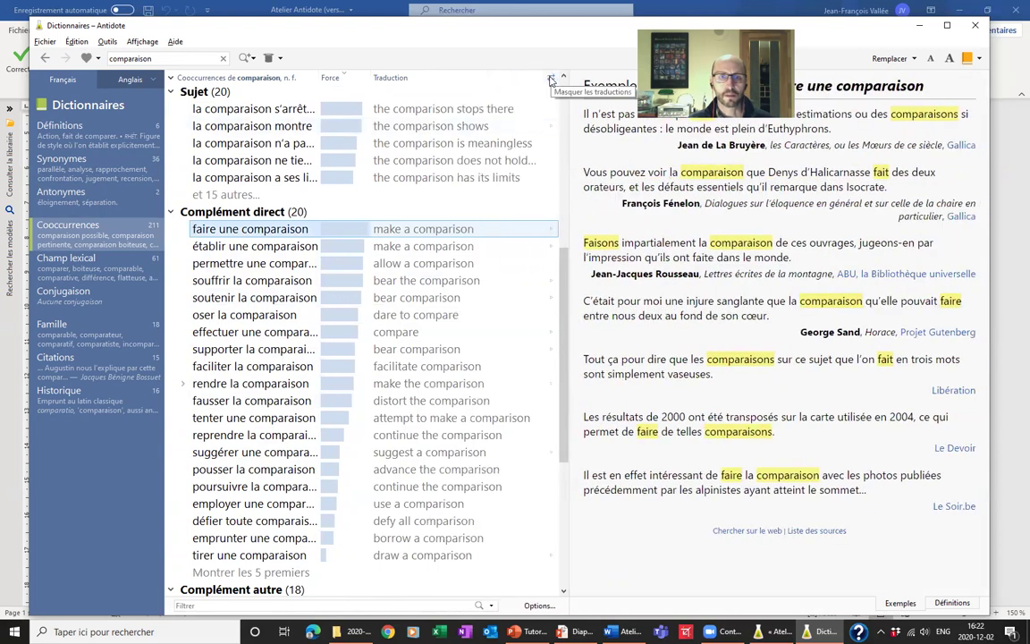
{"action": "left_click", "coordinate": [550, 80]}
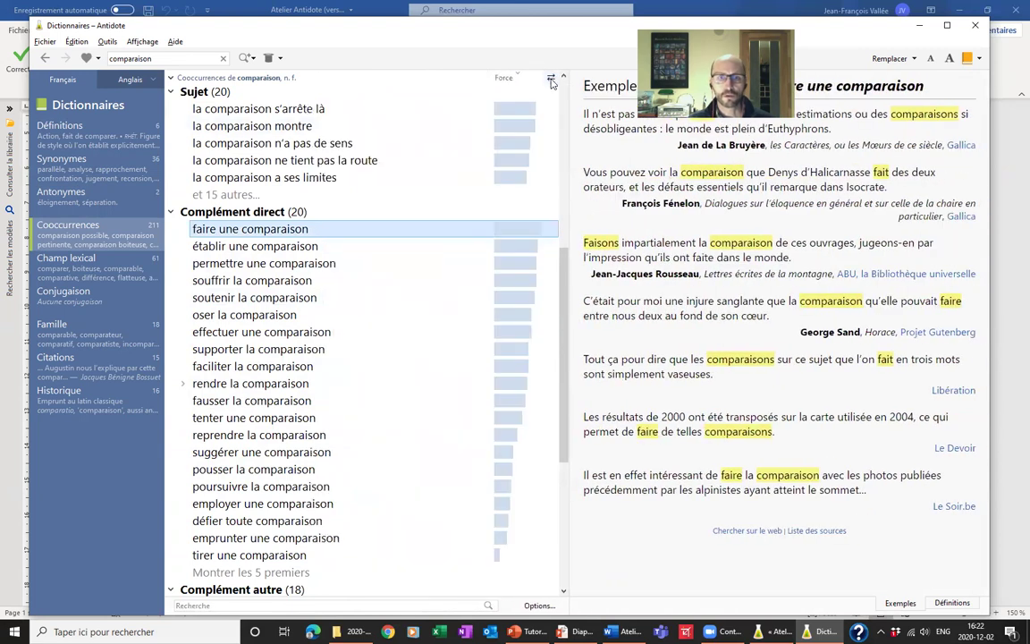
{"action": "left_click", "coordinate": [551, 79]}
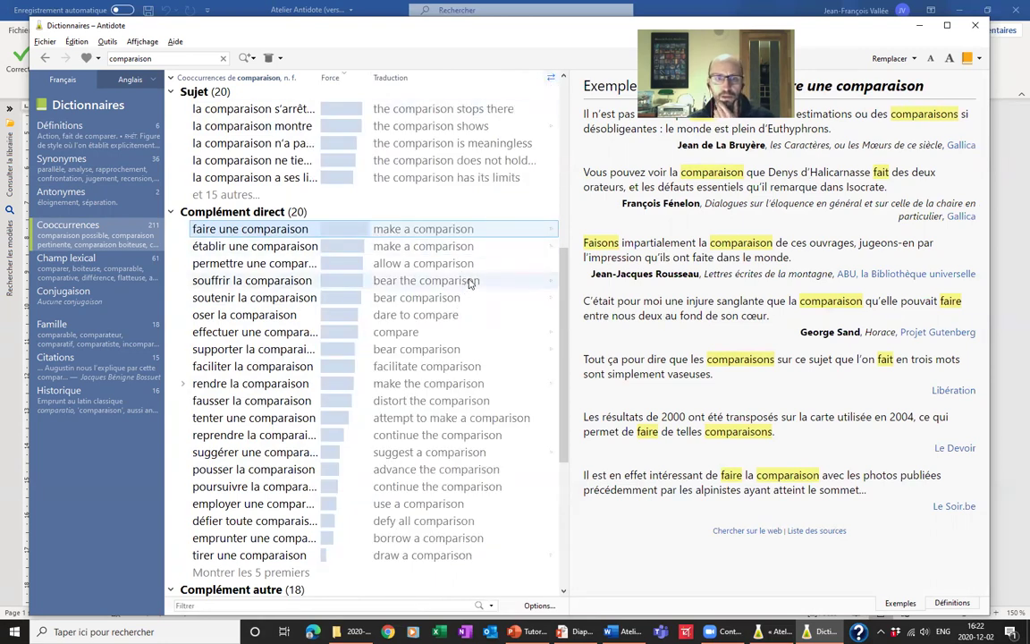
{"action": "left_click", "coordinate": [551, 80]}
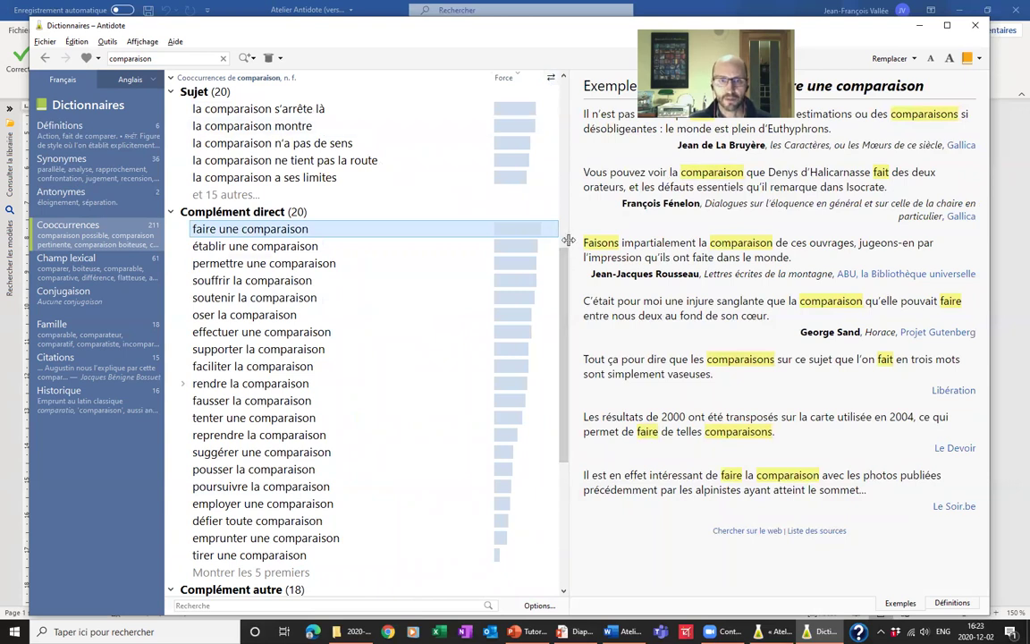
{"action": "left_click_drag", "start_coordinate": [563, 243], "coordinate": [528, 244]}
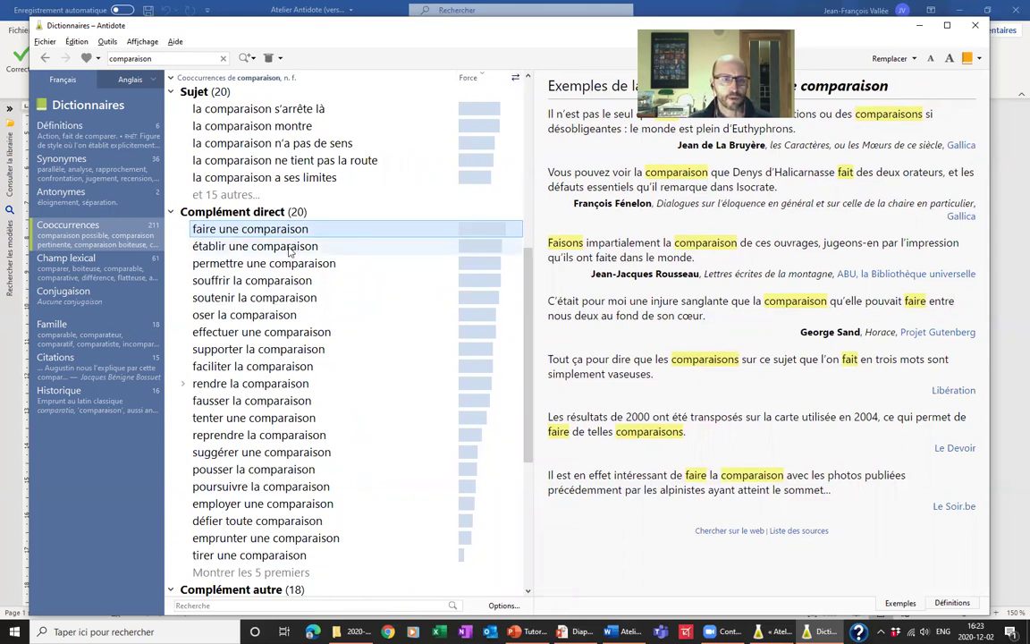
View the example sentences for "établir une comparaison", "permettre une comparaison", "souffrir la comparaison" and "tirer une comparaison"
{"action": "left_click", "coordinate": [261, 245]}
{"action": "left_click", "coordinate": [246, 266]}
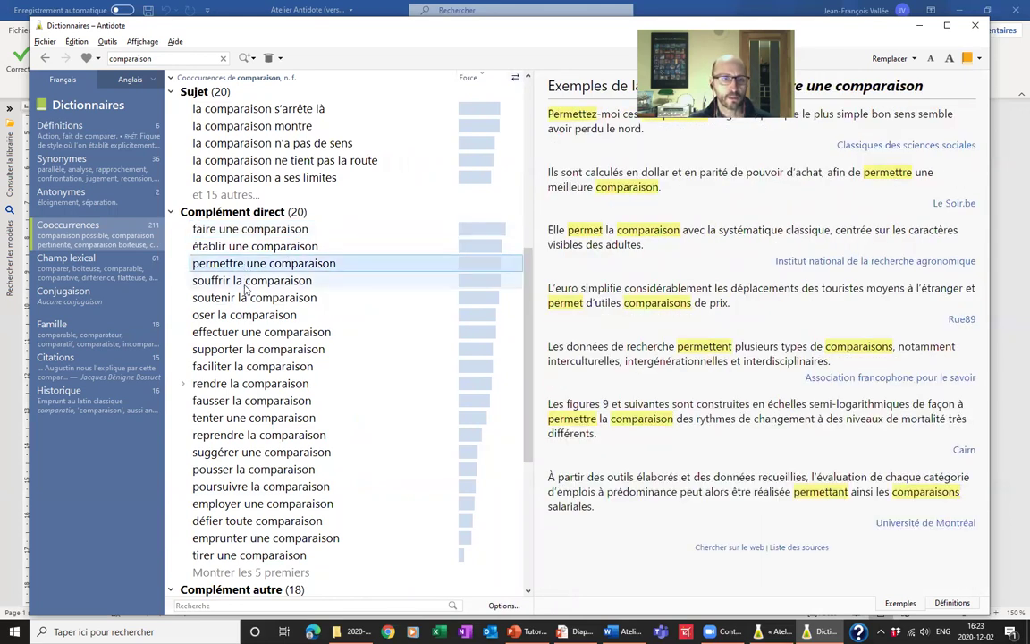
{"action": "left_click", "coordinate": [243, 282]}
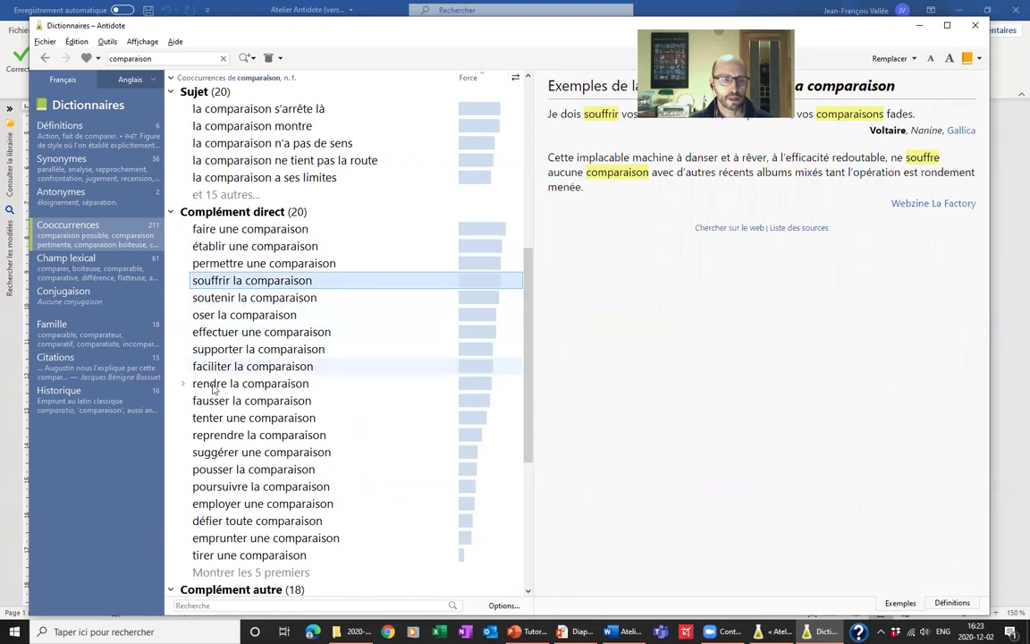
{"action": "left_click", "coordinate": [222, 556]}
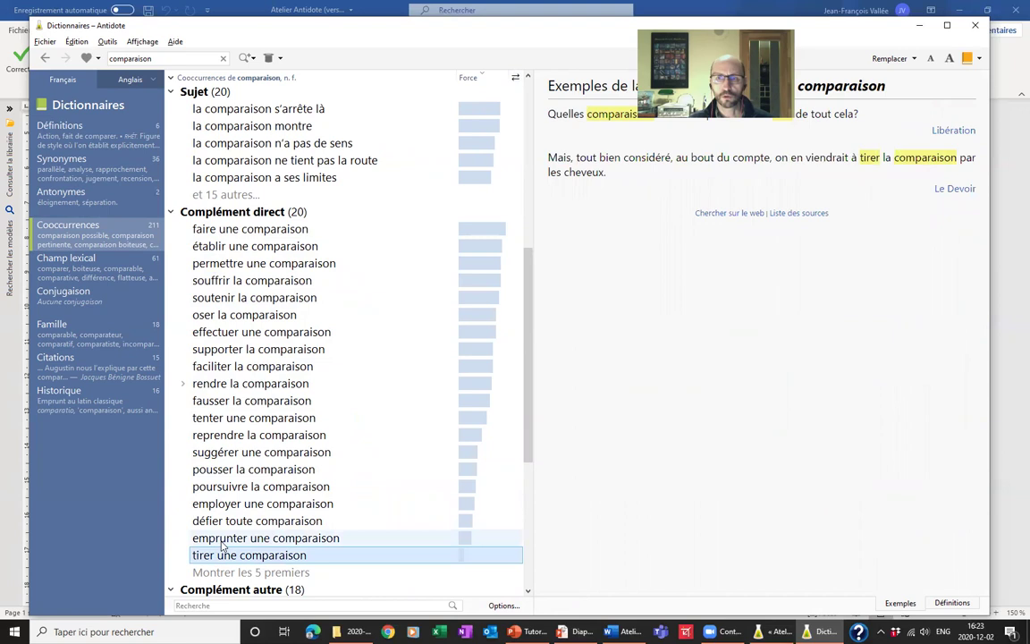
View the example sentences for "emprunter une comparaison" and look through the Complément autre, Complément de nom and Coordonné groups
{"action": "left_click", "coordinate": [221, 541]}
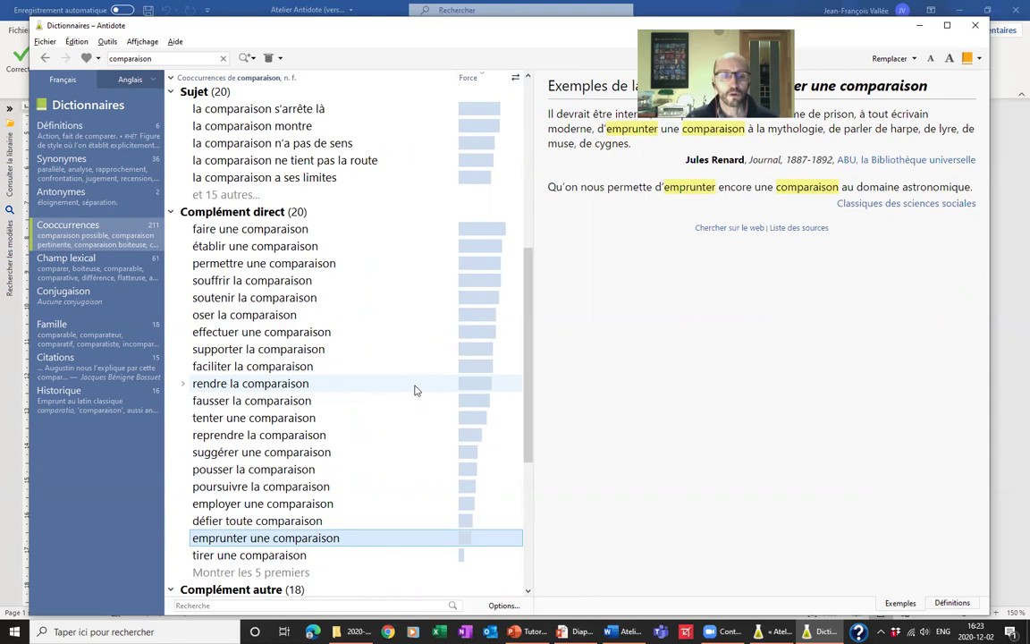
{"action": "scroll", "coordinate": [414, 390], "scroll_direction": "down", "scroll_amount": 4}
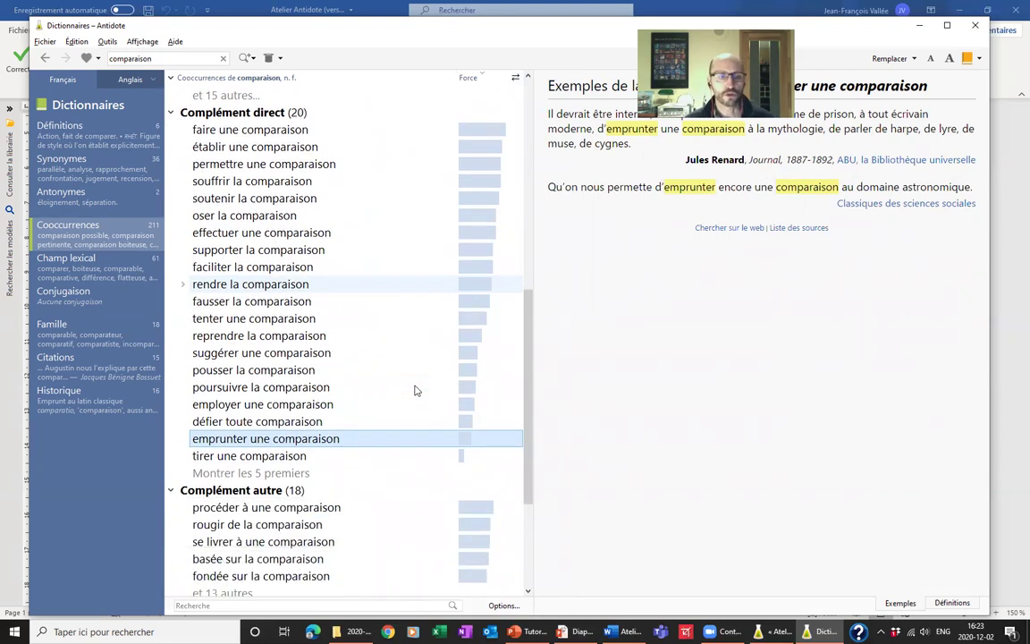
{"action": "scroll", "coordinate": [414, 390], "scroll_direction": "down", "scroll_amount": 2}
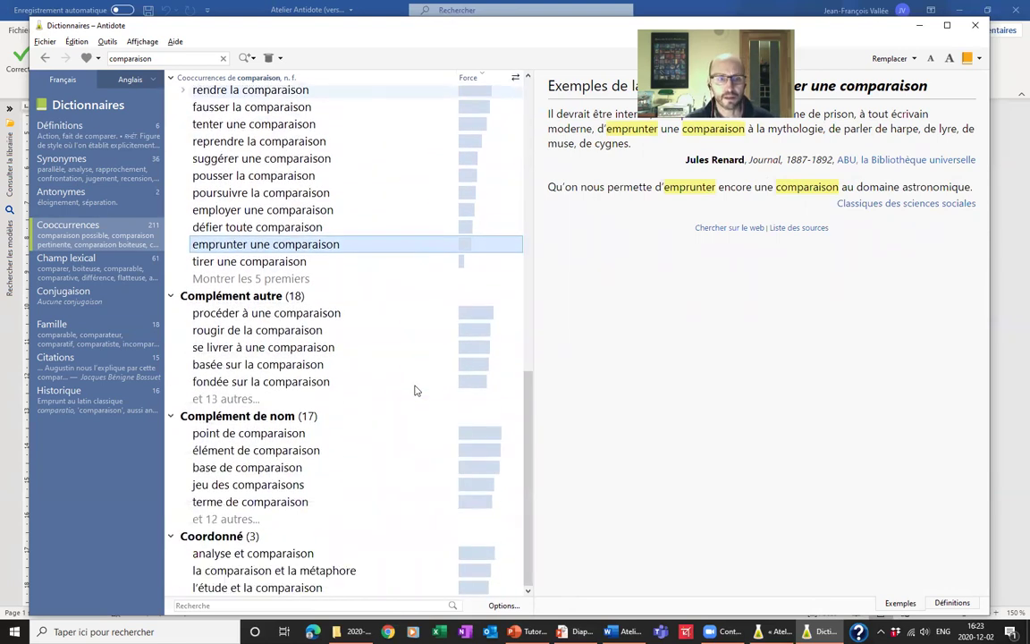
Expand the full Avec adjectif descriptif list for "comparaison" and browse its adjective combinations
{"action": "scroll", "coordinate": [414, 389], "scroll_direction": "up", "scroll_amount": 9}
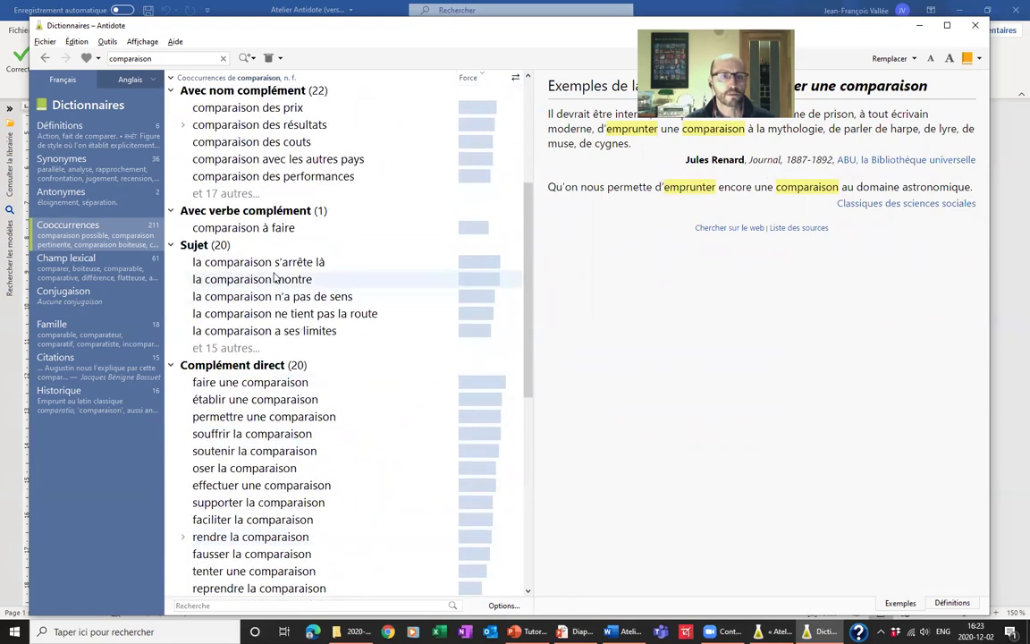
{"action": "scroll", "coordinate": [276, 279], "scroll_direction": "up", "scroll_amount": 6}
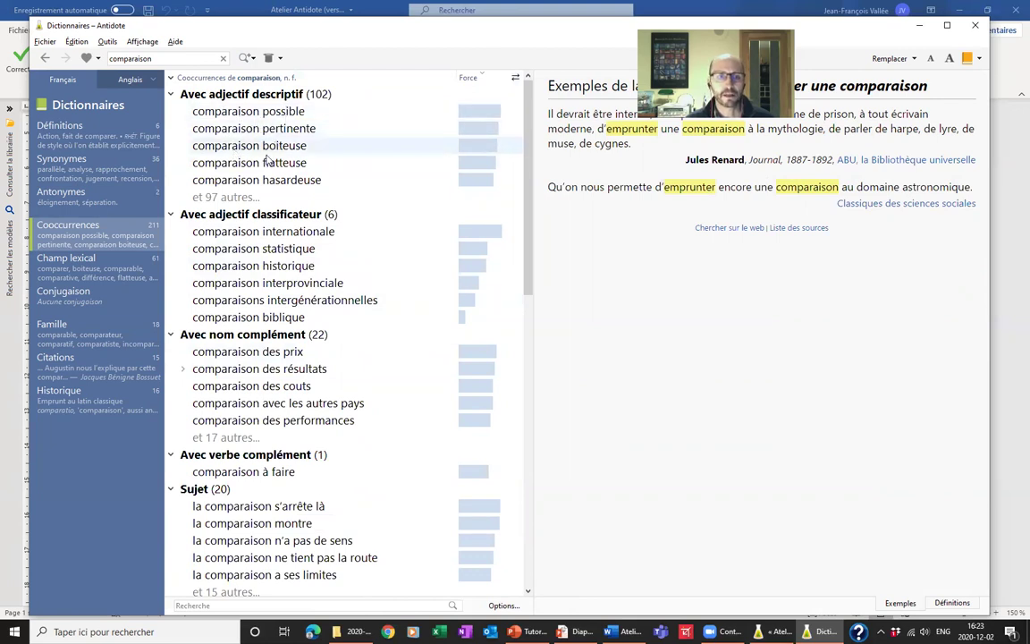
{"action": "left_click", "coordinate": [227, 198]}
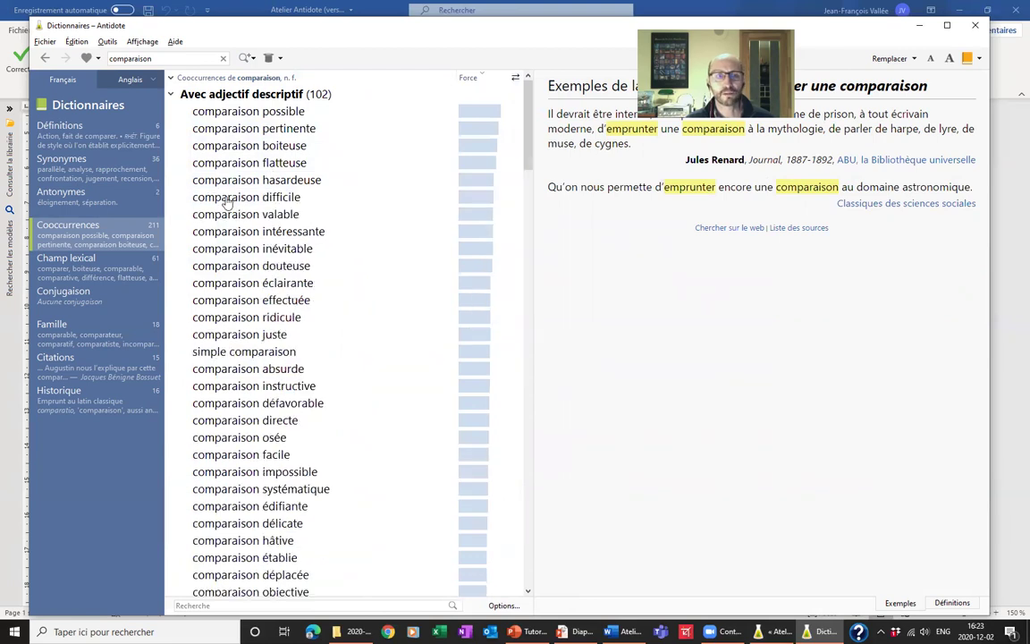
{"action": "scroll", "coordinate": [376, 328], "scroll_direction": "down", "scroll_amount": 3}
{"action": "scroll", "coordinate": [376, 327], "scroll_direction": "down", "scroll_amount": 3}
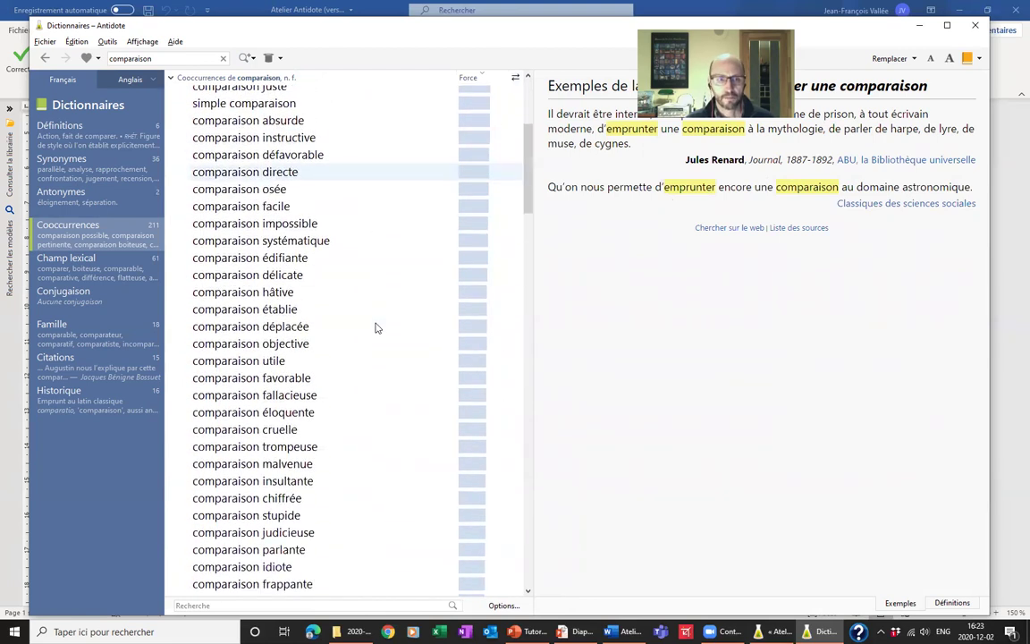
{"action": "scroll", "coordinate": [376, 328], "scroll_direction": "down", "scroll_amount": 9}
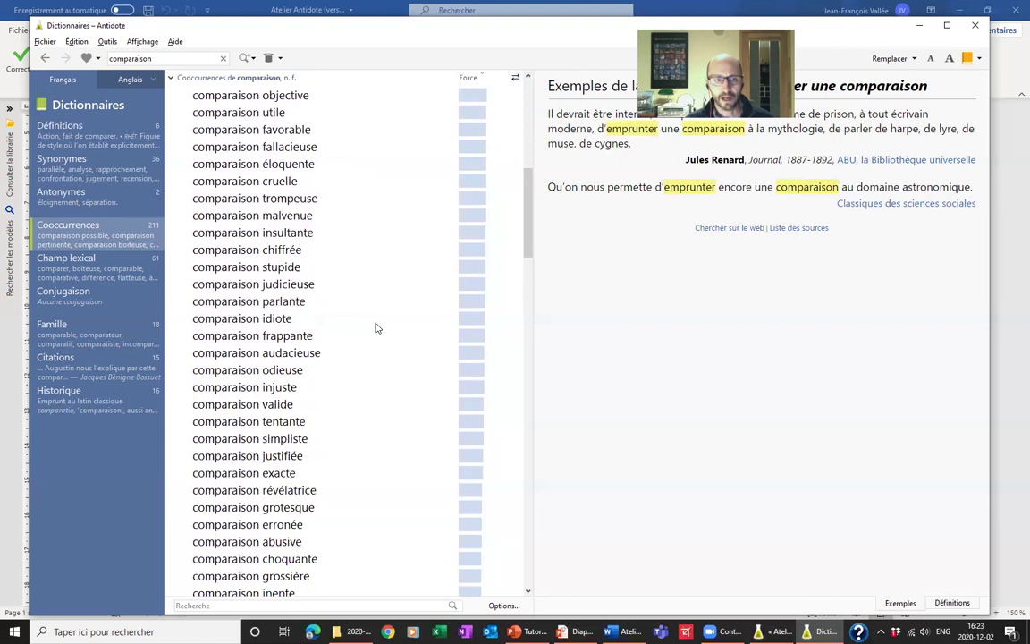
Open the Champ lexical dictionary for "comparaison" and show the definitions of its noun "différence", keeping the adjectives group expanded
{"action": "left_click", "coordinate": [91, 273]}
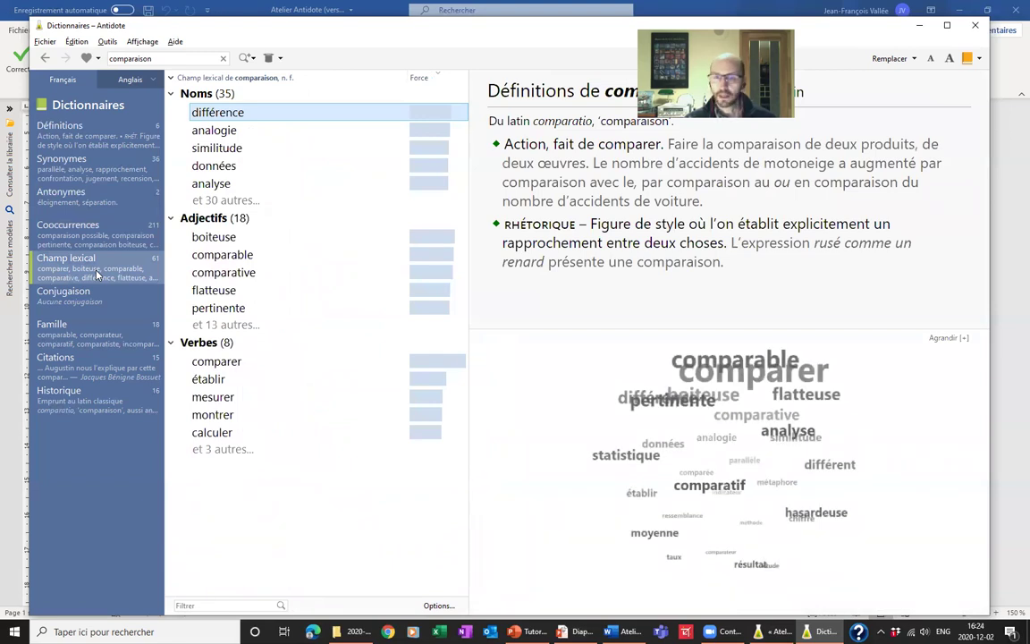
{"action": "left_click", "coordinate": [166, 57]}
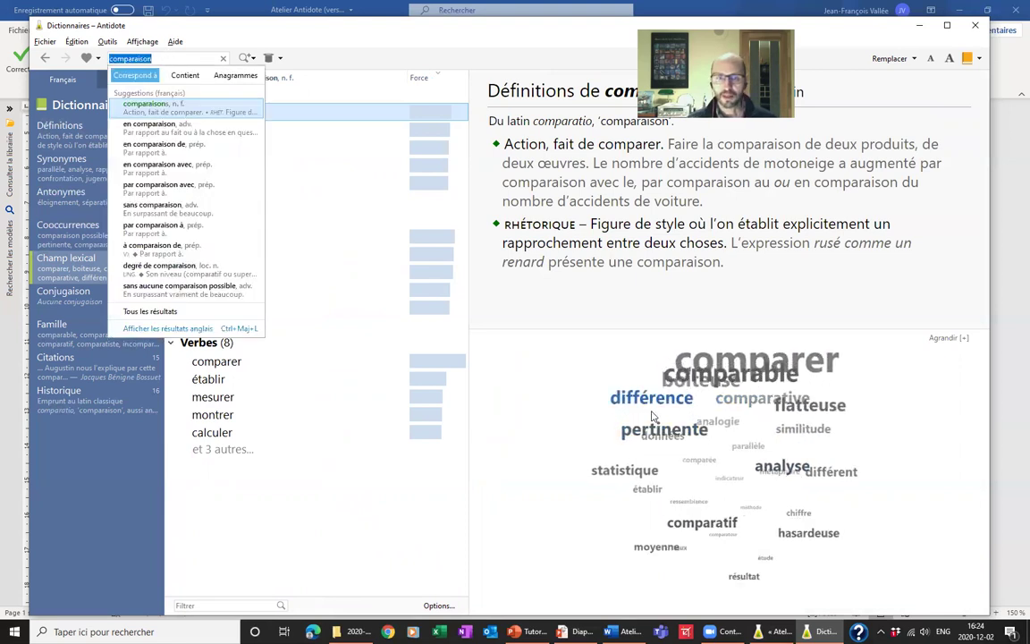
{"action": "left_click", "coordinate": [179, 57]}
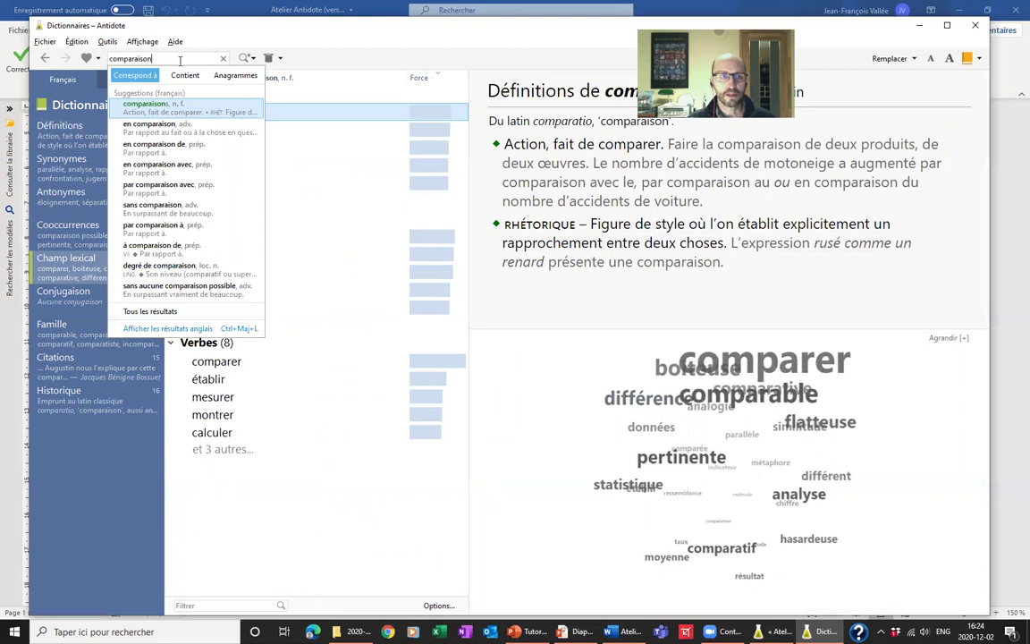
{"action": "left_click", "coordinate": [237, 108]}
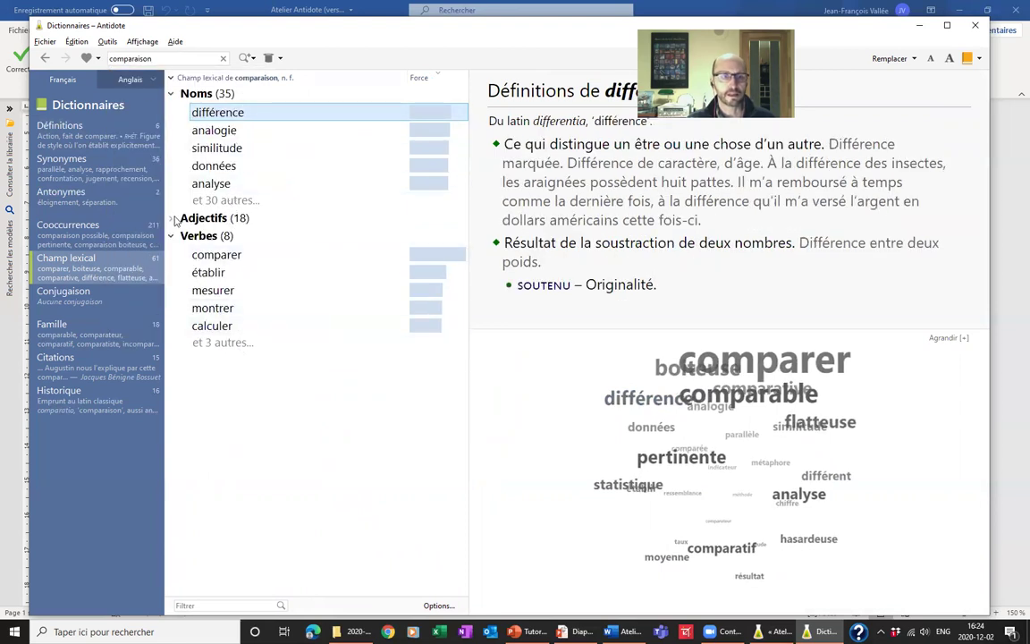
{"action": "left_click", "coordinate": [171, 218]}
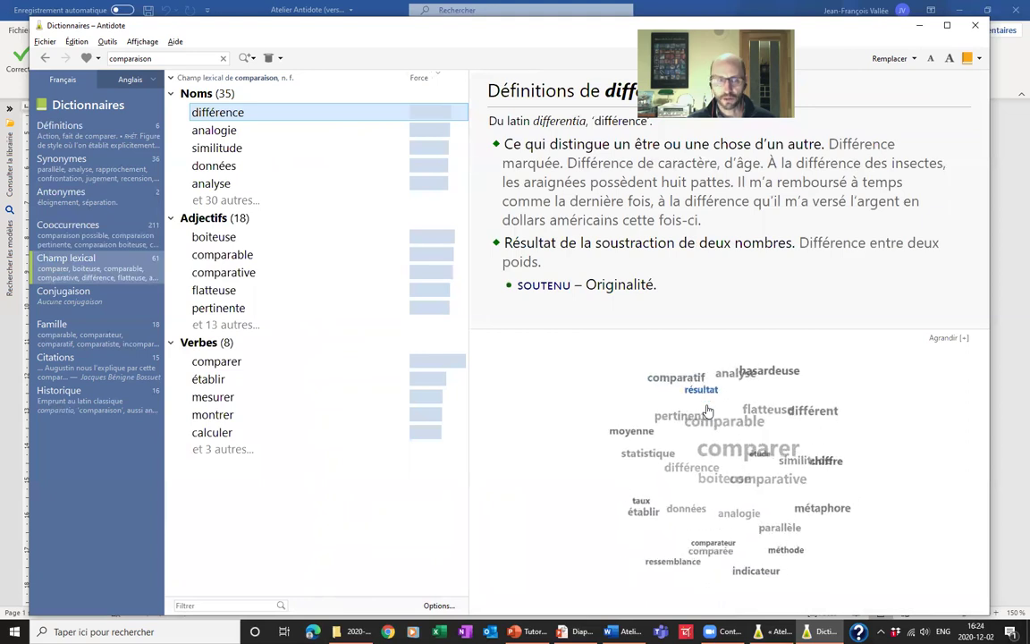
Look up "nature" in the Champ lexical dictionary and follow "environnement" from its word cloud
{"action": "left_click", "coordinate": [142, 59]}
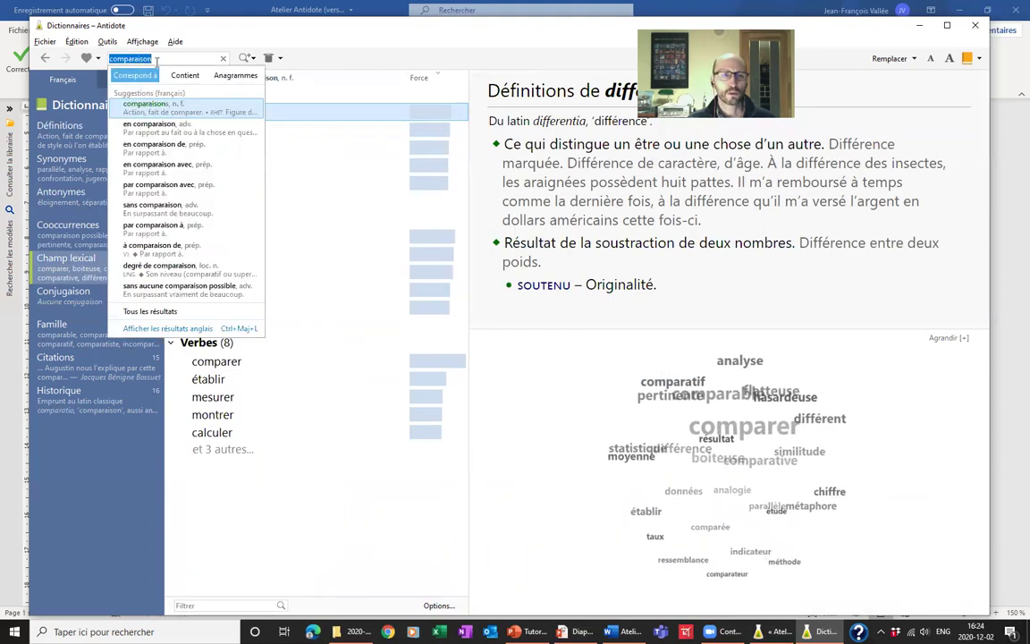
{"action": "type", "text": "nature"}
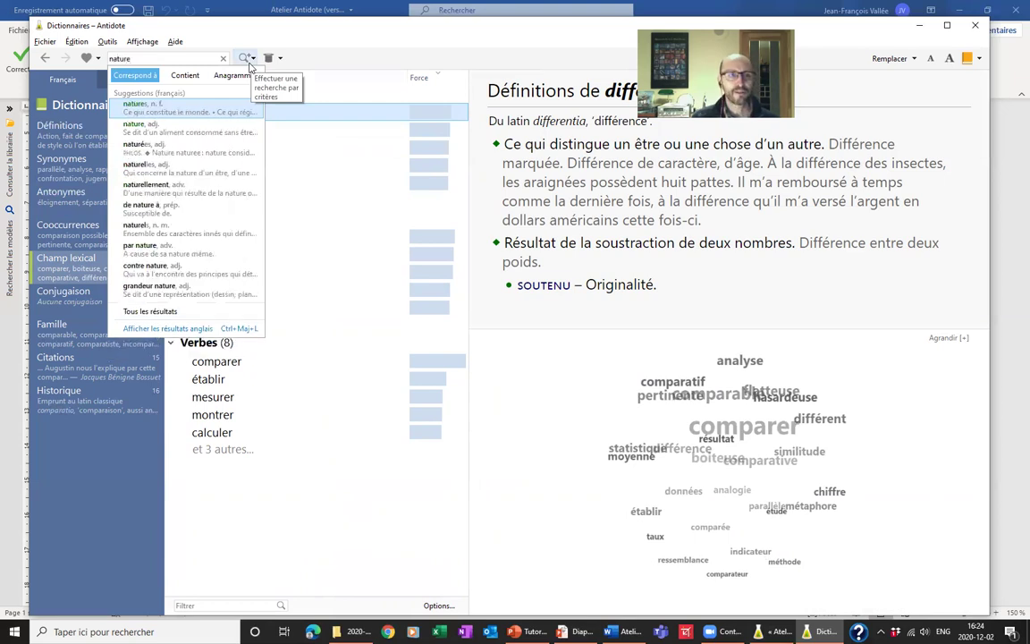
{"action": "left_click", "coordinate": [249, 65]}
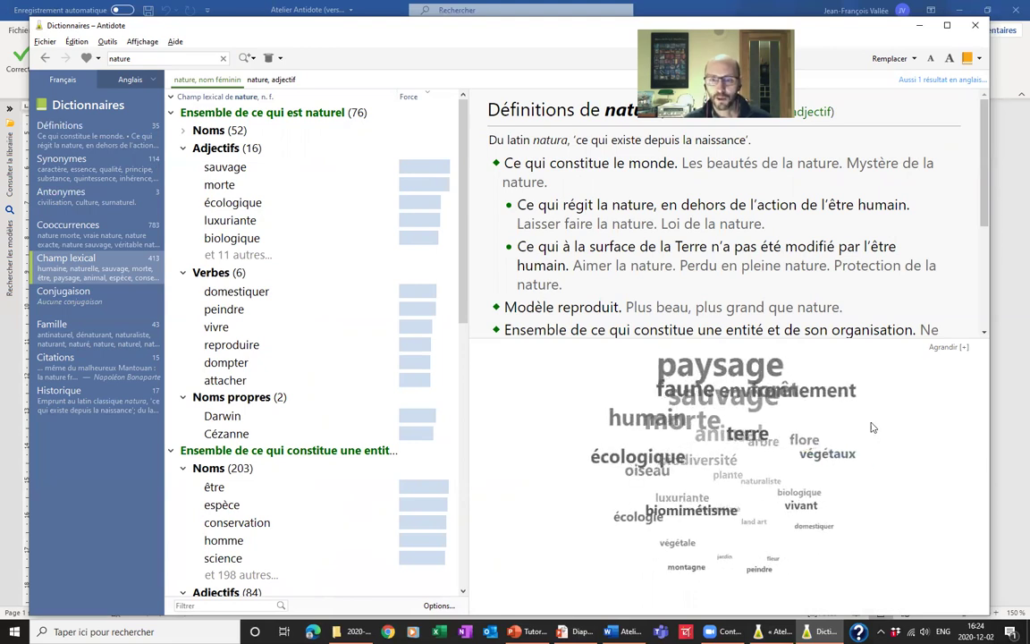
{"action": "left_click", "coordinate": [827, 444]}
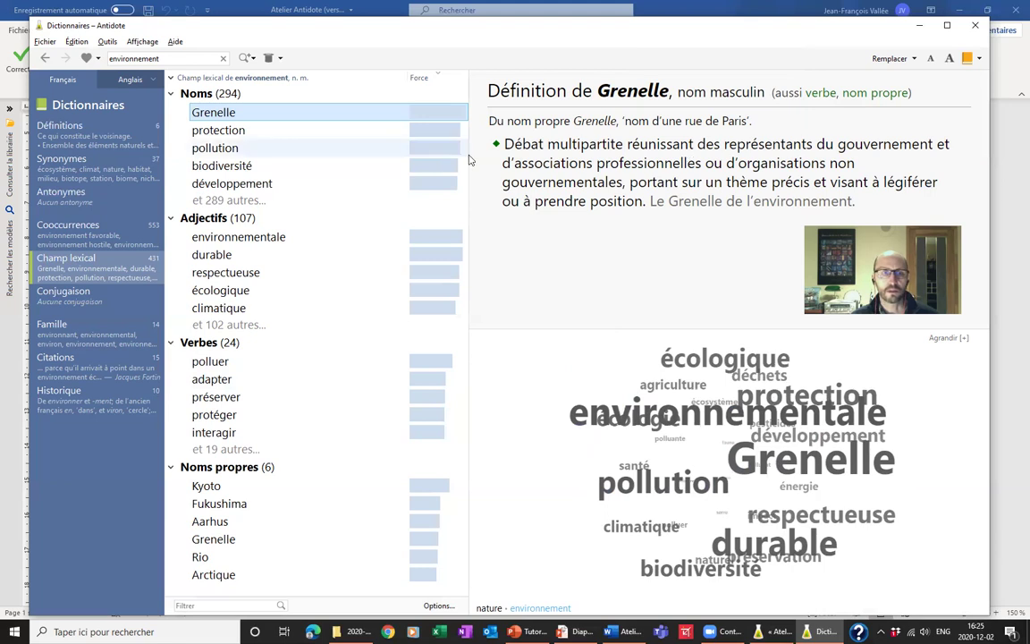
View the definitions of "protection", "pollution", "développement" and "environnementale" in the lexical field of "environnement"
{"action": "left_click", "coordinate": [240, 135]}
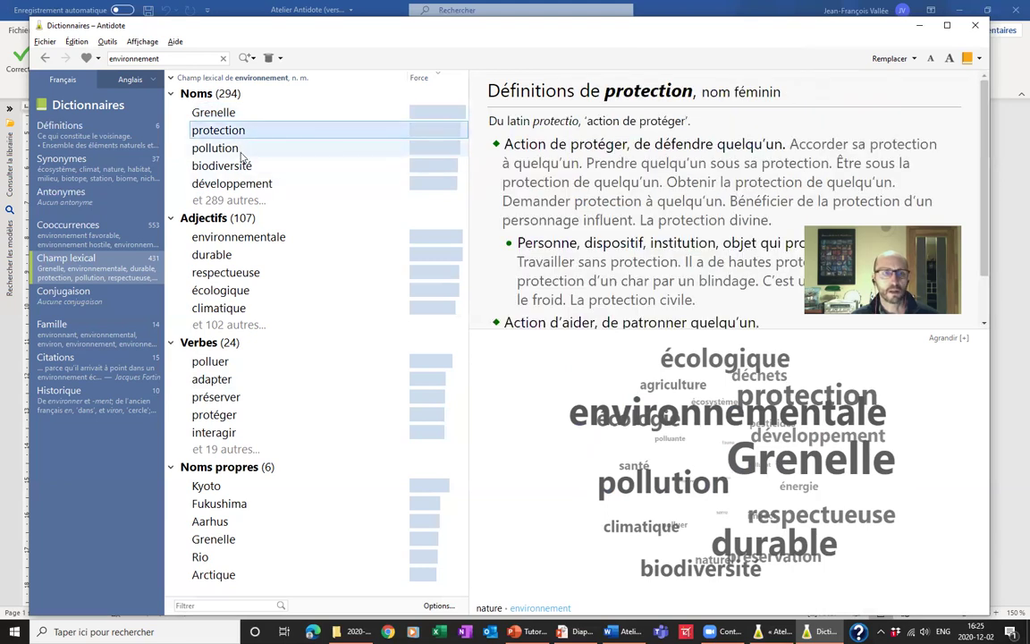
{"action": "left_click", "coordinate": [238, 148]}
{"action": "left_click", "coordinate": [237, 183]}
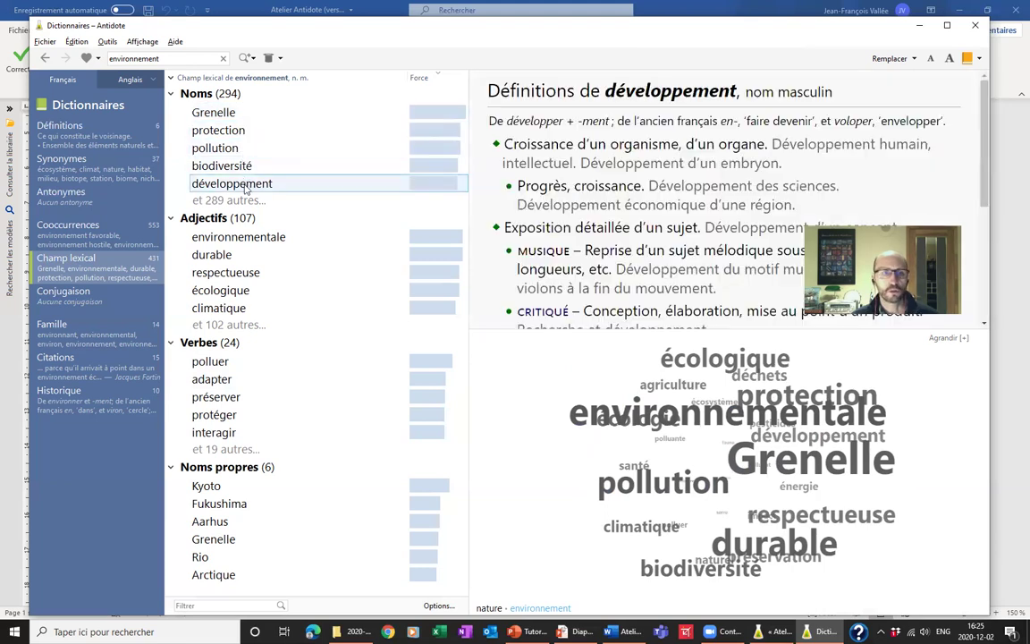
{"action": "left_click", "coordinate": [243, 242]}
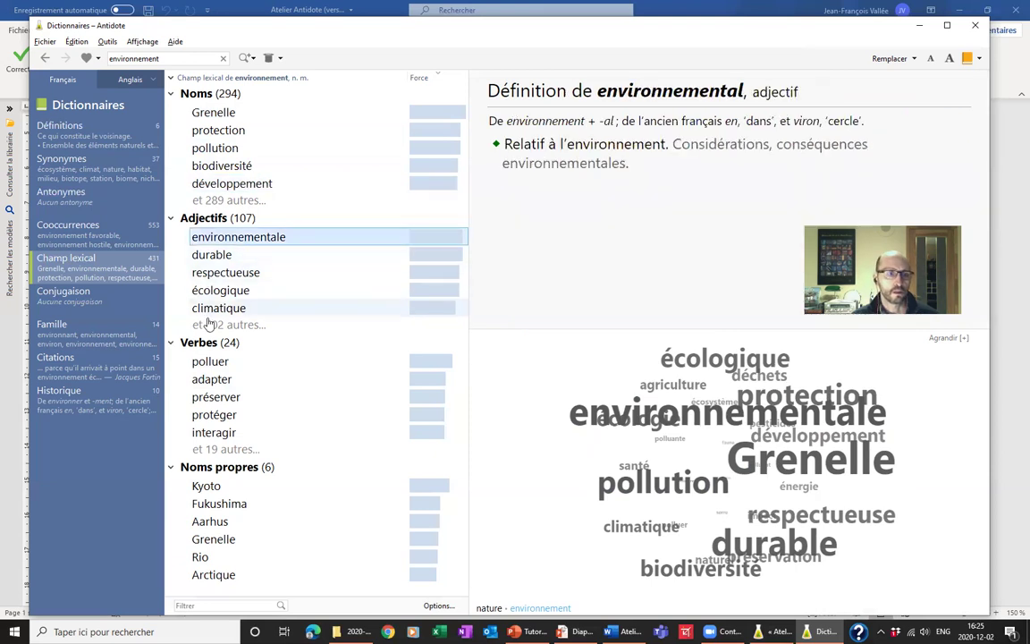
Open the Conjugaison dictionary and look up the verb "aller" in it
{"action": "left_click", "coordinate": [80, 293]}
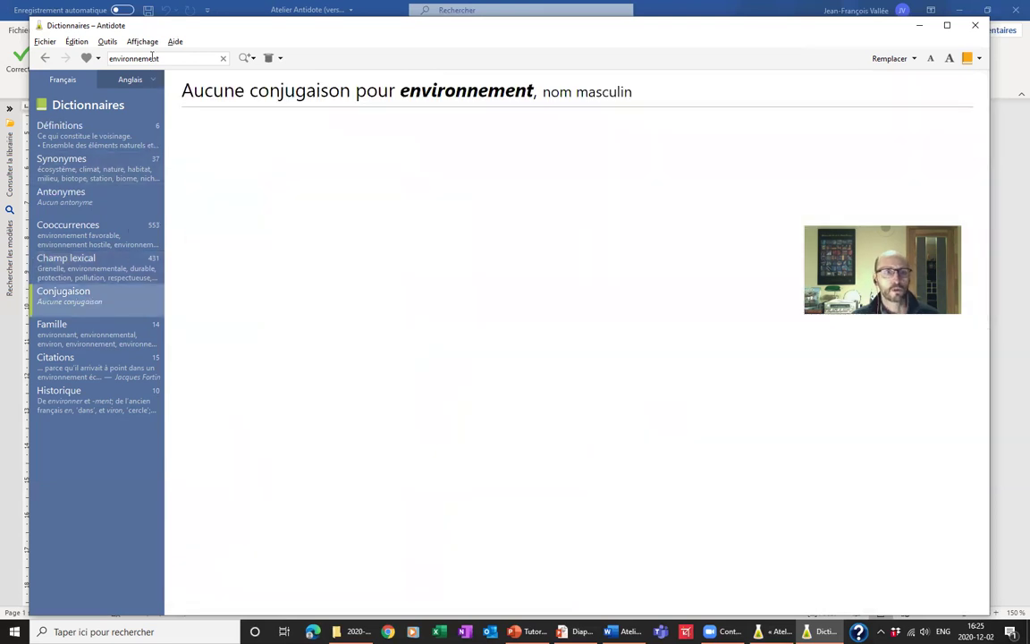
{"action": "left_click", "coordinate": [136, 57]}
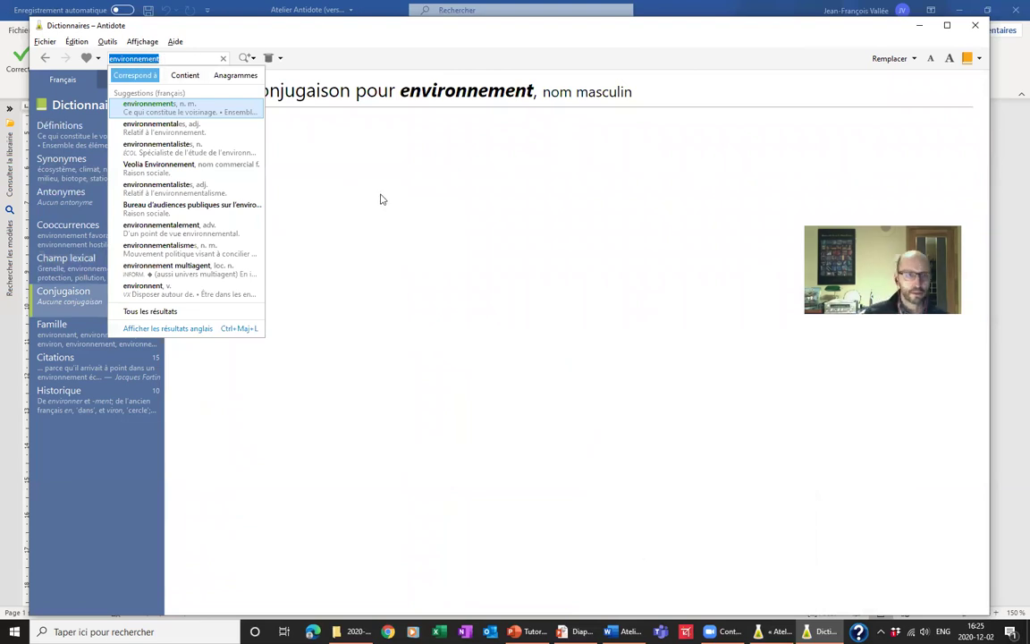
{"action": "type", "text": "aller"}
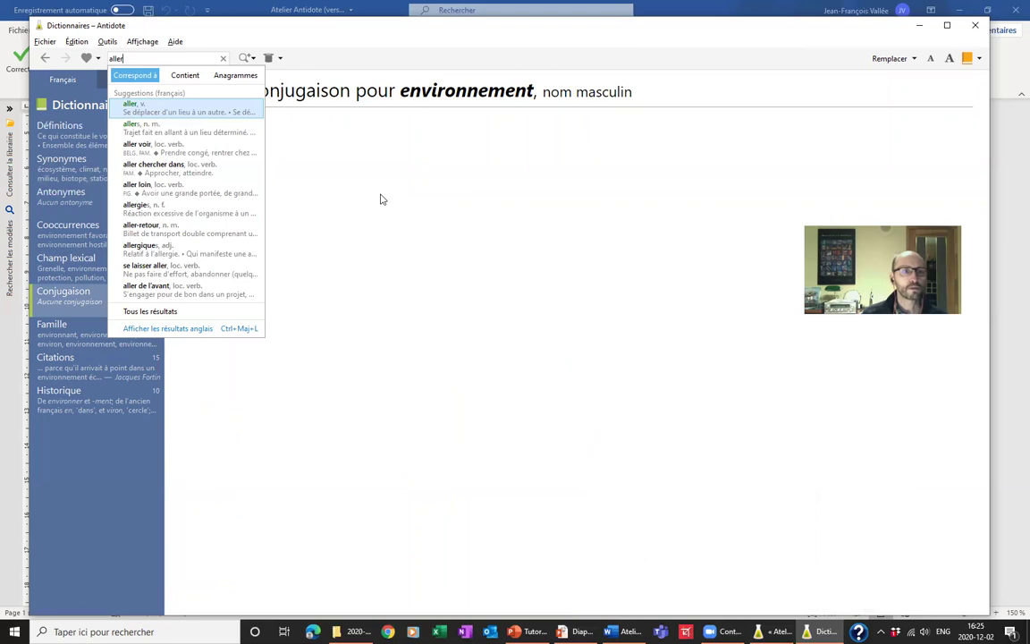
{"action": "key", "text": "Return"}
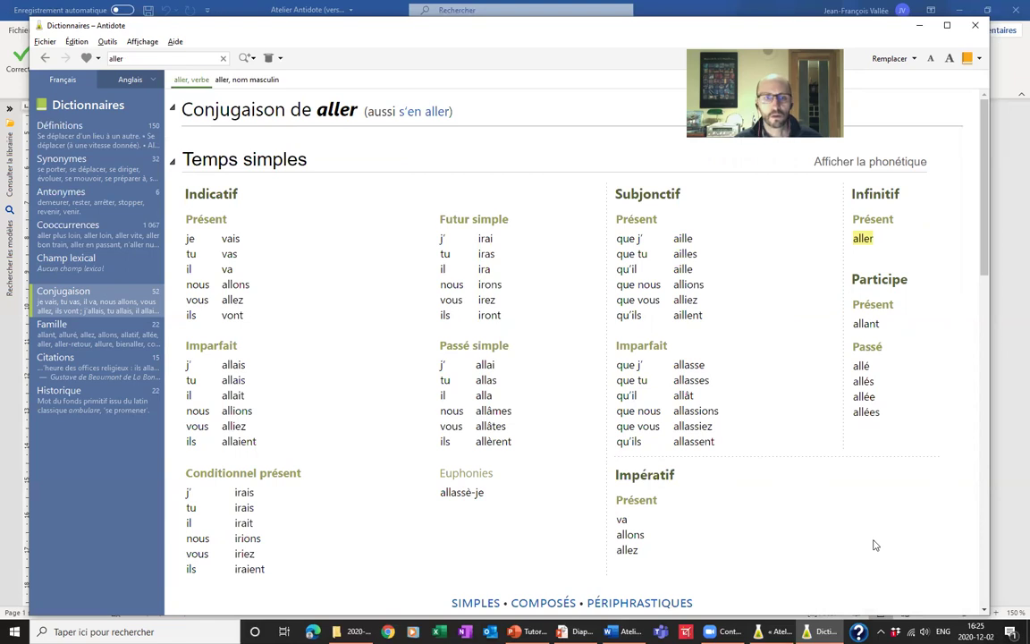
Examine the conjugation tables of "aller", collapsing the simple, compound and periphrastic tense sections one by one and expanding all three again
{"action": "scroll", "coordinate": [349, 387], "scroll_direction": "down", "scroll_amount": 3}
{"action": "scroll", "coordinate": [349, 386], "scroll_direction": "down", "scroll_amount": 3}
{"action": "scroll", "coordinate": [348, 386], "scroll_direction": "up", "scroll_amount": 4}
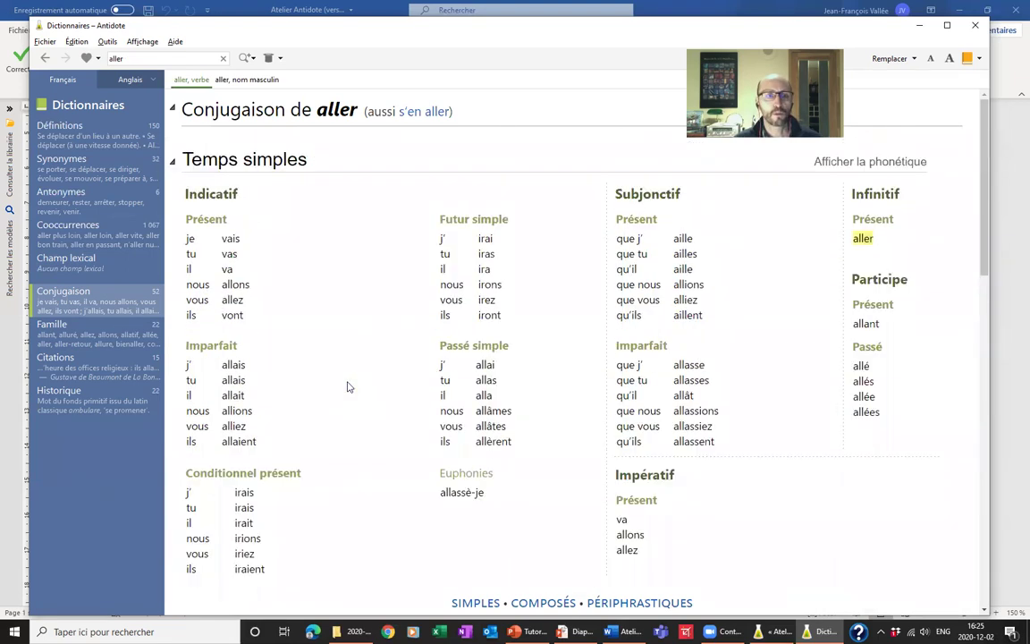
{"action": "double_click", "coordinate": [186, 162]}
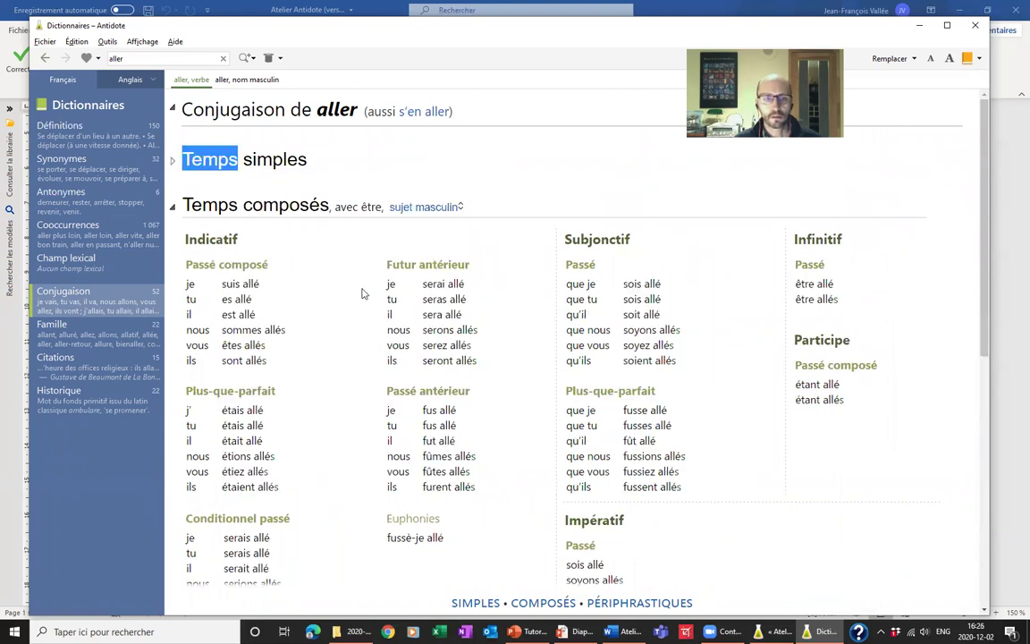
{"action": "scroll", "coordinate": [361, 292], "scroll_direction": "down", "scroll_amount": 1}
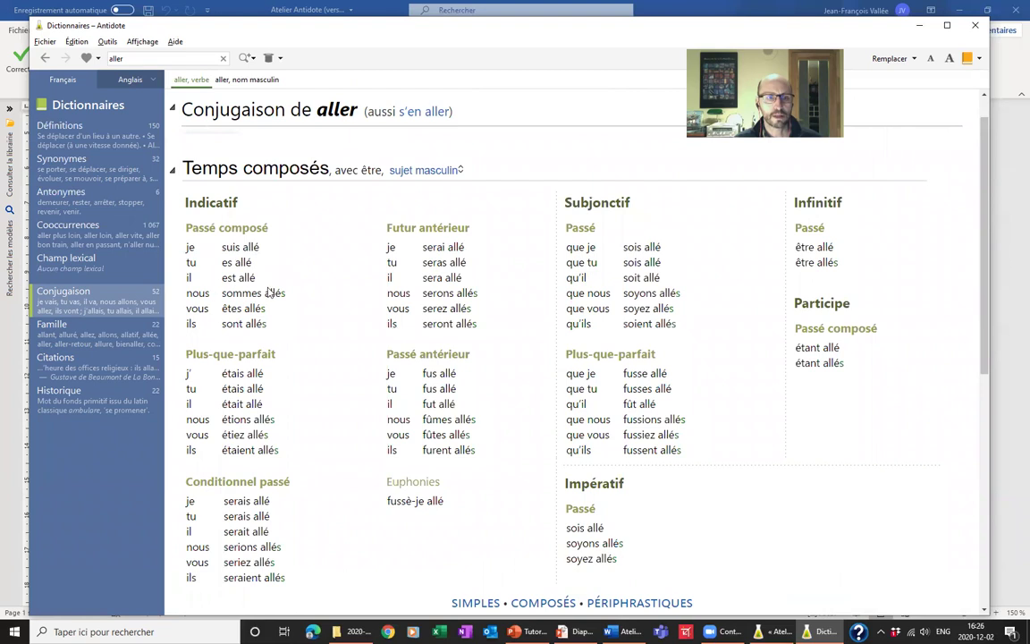
{"action": "double_click", "coordinate": [174, 176]}
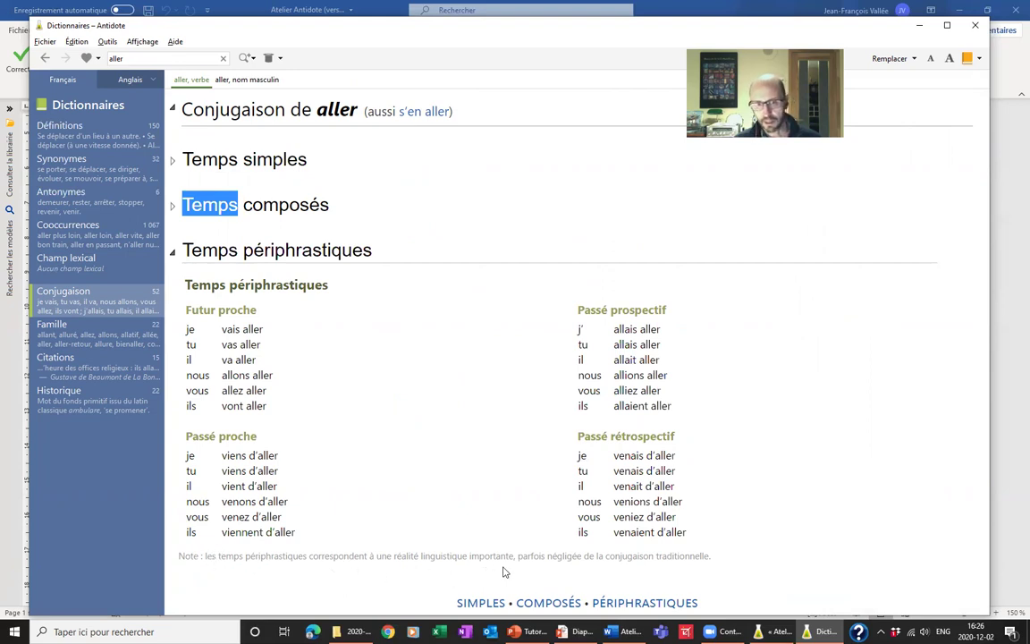
{"action": "left_click", "coordinate": [172, 251]}
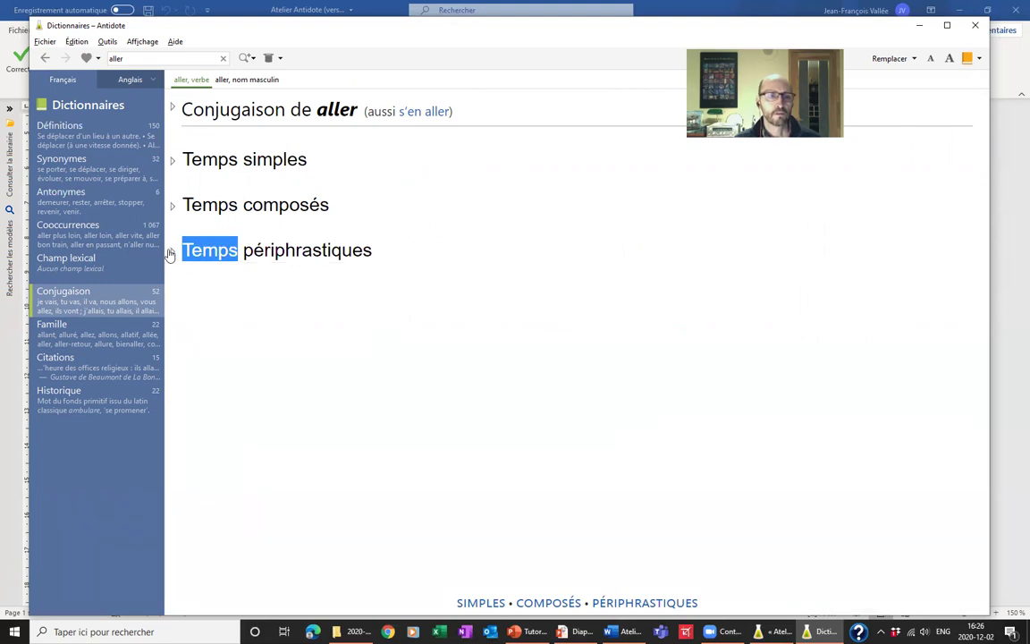
{"action": "left_click", "coordinate": [171, 253]}
{"action": "left_click", "coordinate": [172, 205]}
{"action": "left_click", "coordinate": [172, 160]}
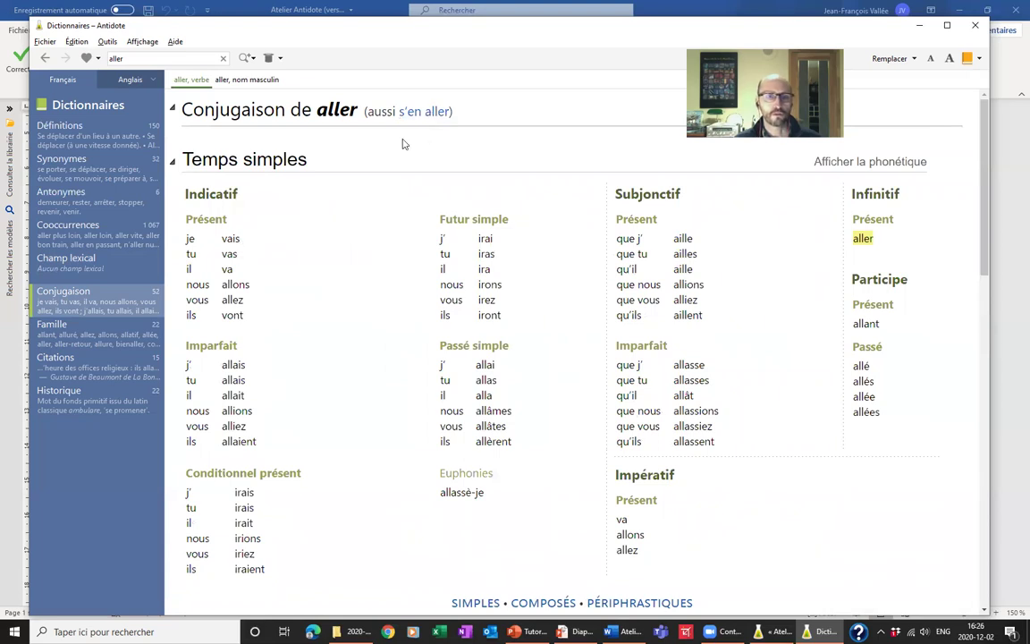
Switch to the conjugation of "s'en aller" and toggle the phonetic transcriptions of its forms, leaving them hidden
{"action": "left_click", "coordinate": [437, 132]}
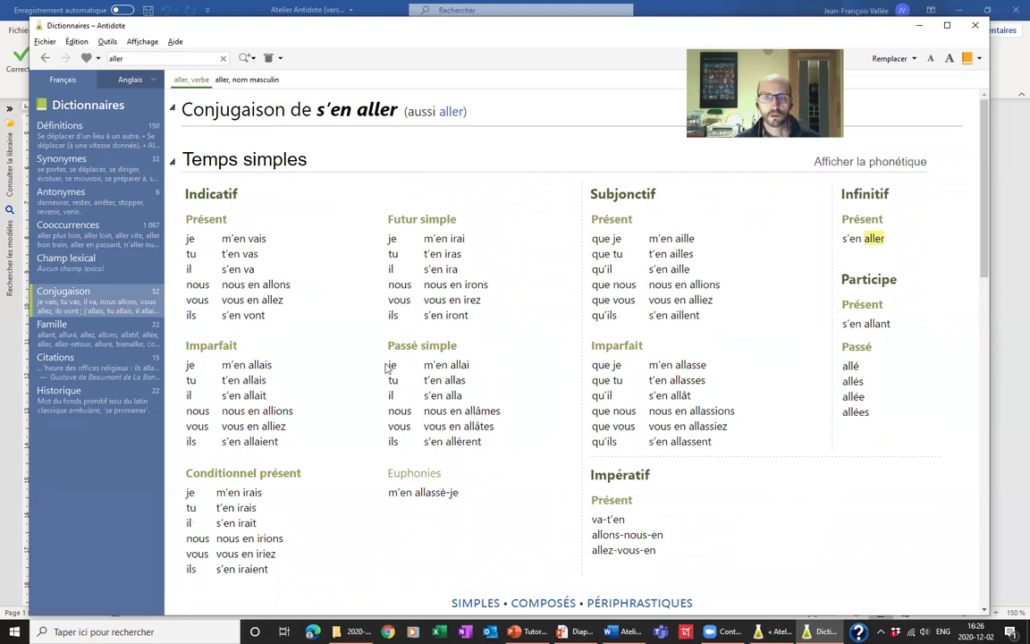
{"action": "left_click", "coordinate": [874, 166]}
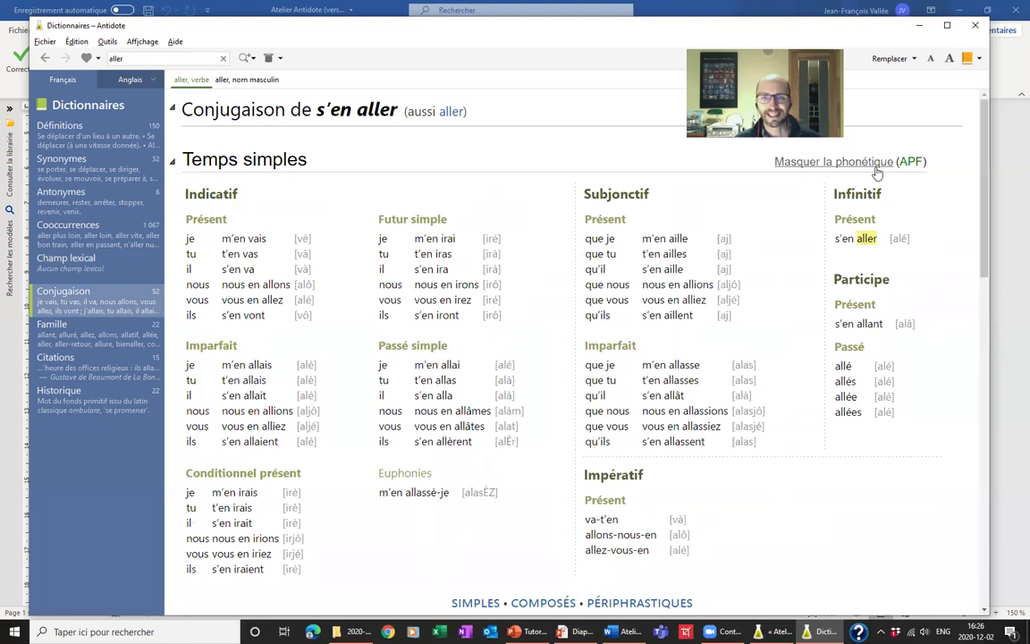
{"action": "left_click", "coordinate": [822, 168]}
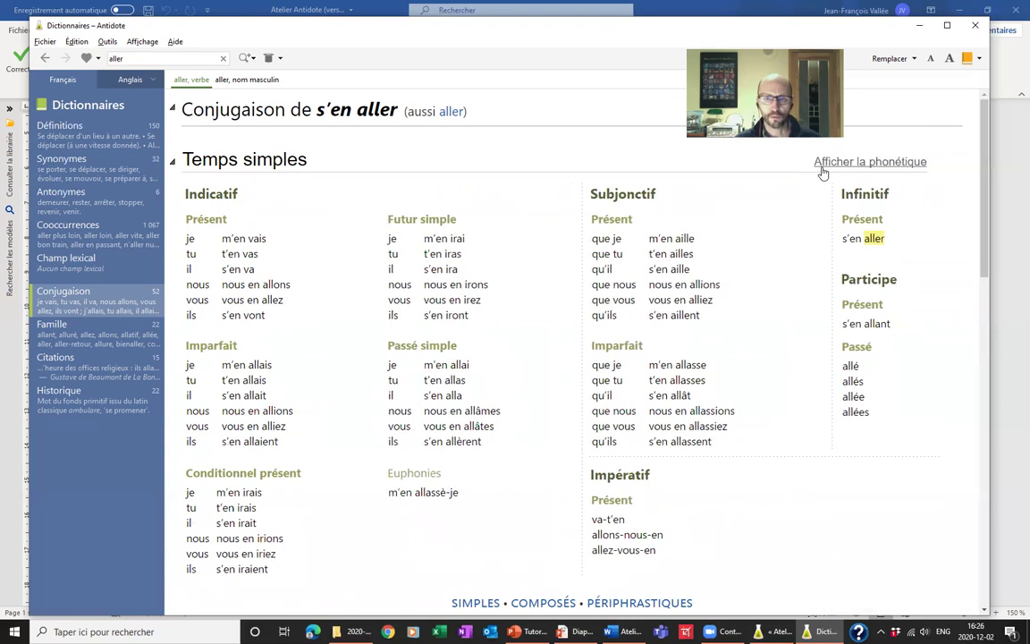
{"action": "left_click", "coordinate": [830, 168]}
{"action": "left_click", "coordinate": [831, 168]}
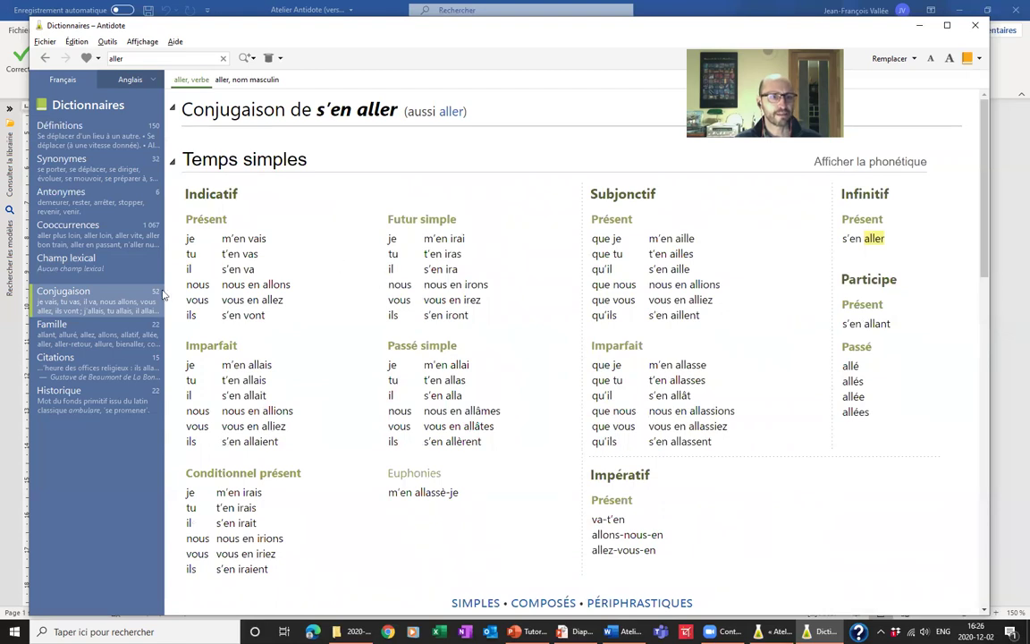
Open the Famille dictionary for the verb "aller"
{"action": "left_click", "coordinate": [93, 335]}
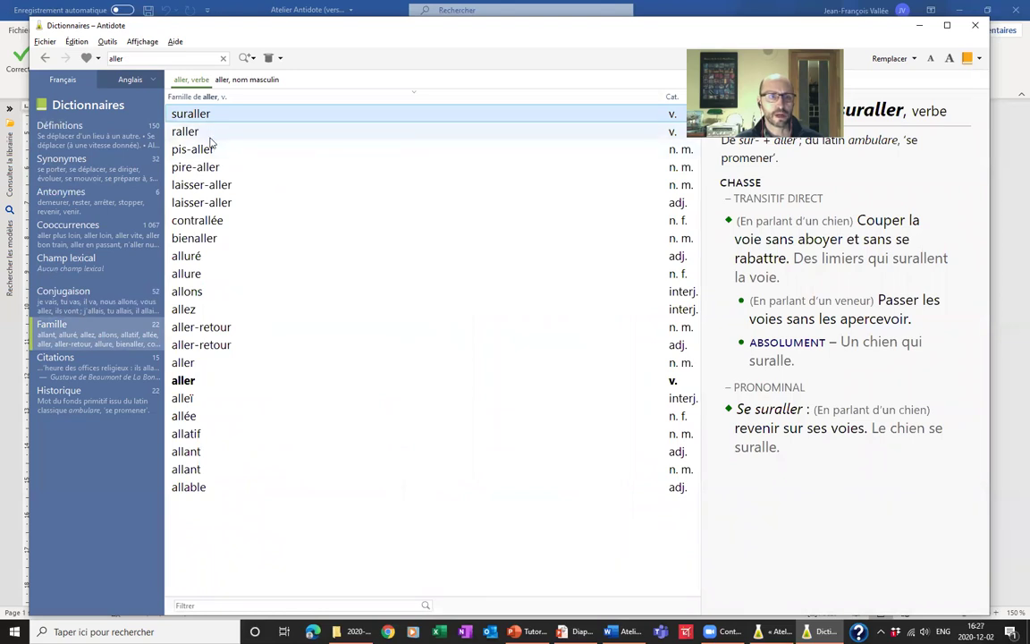
Look up "nature" in the Famille dictionary, review its word family and display the definitions of the noun "naturiste"
{"action": "double_click", "coordinate": [133, 60]}
{"action": "type", "text": "nature"}
{"action": "key", "text": "Return"}
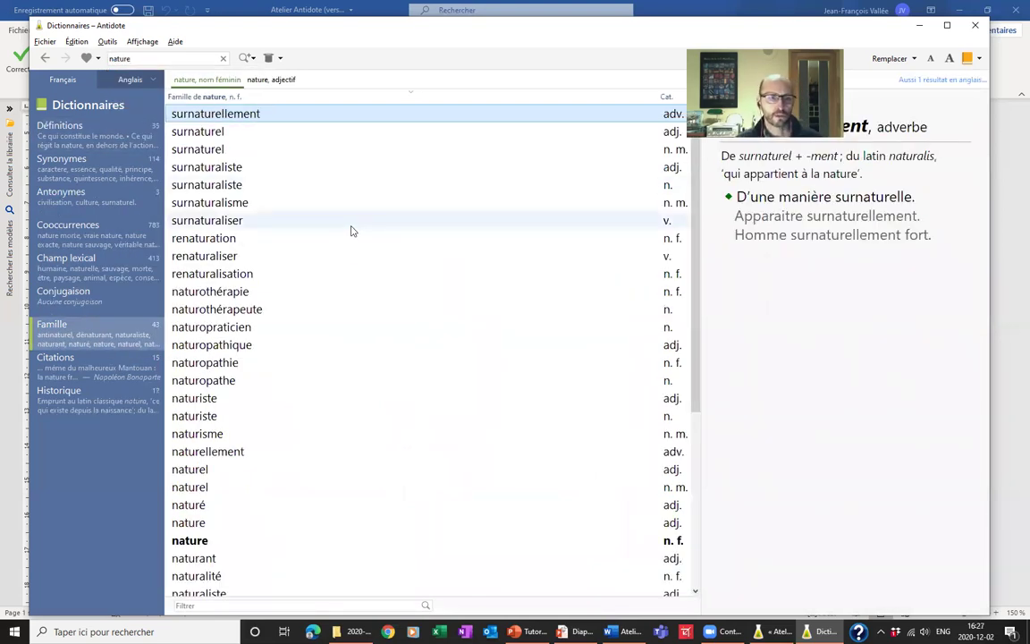
{"action": "scroll", "coordinate": [348, 244], "scroll_direction": "down", "scroll_amount": 1}
{"action": "scroll", "coordinate": [348, 243], "scroll_direction": "down", "scroll_amount": 3}
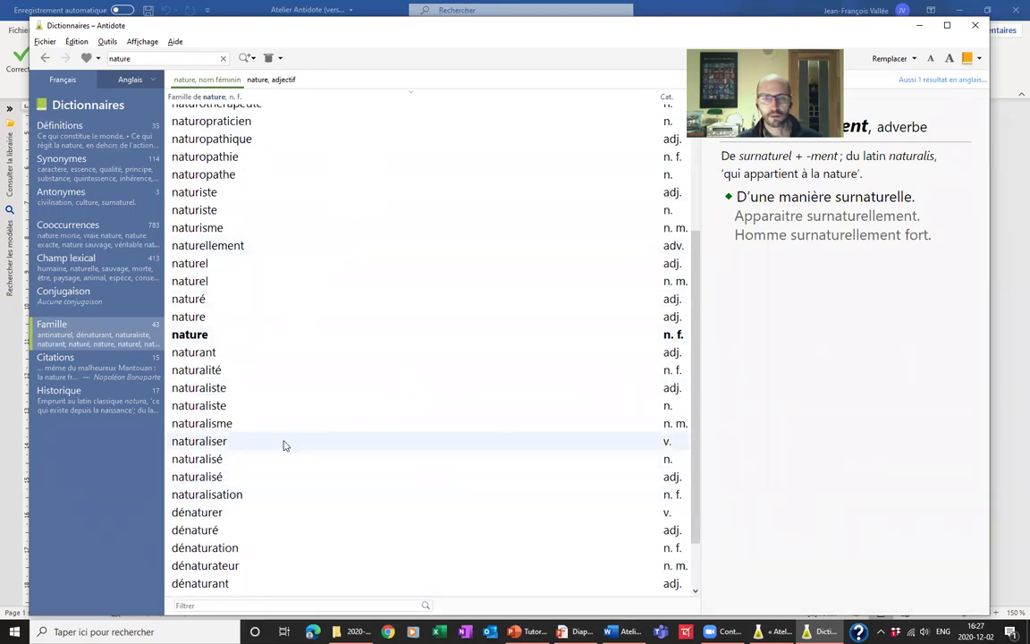
{"action": "scroll", "coordinate": [300, 438], "scroll_direction": "down", "scroll_amount": 1}
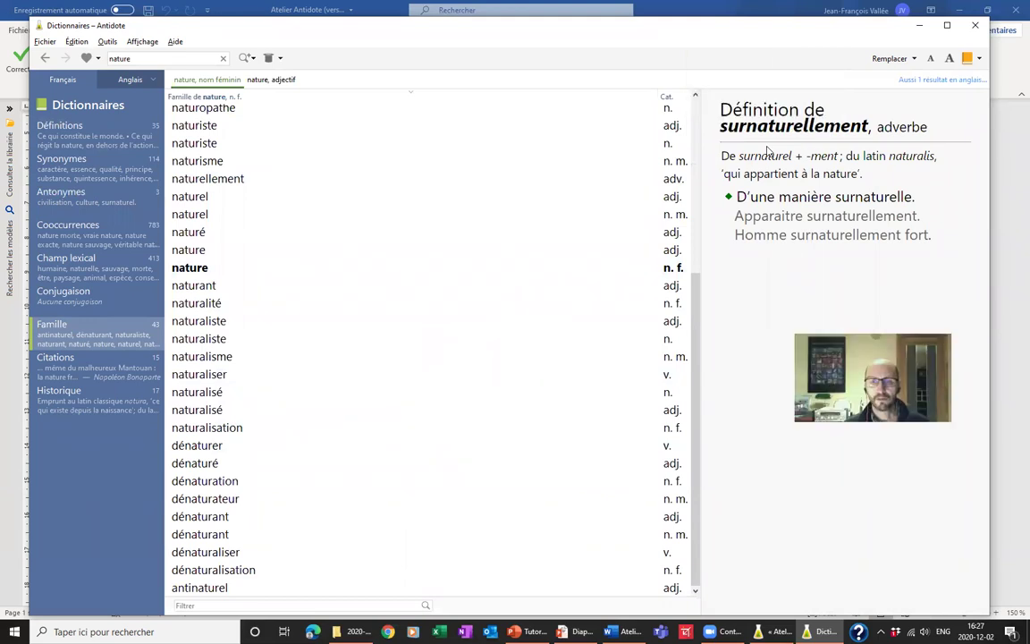
{"action": "left_click", "coordinate": [189, 143]}
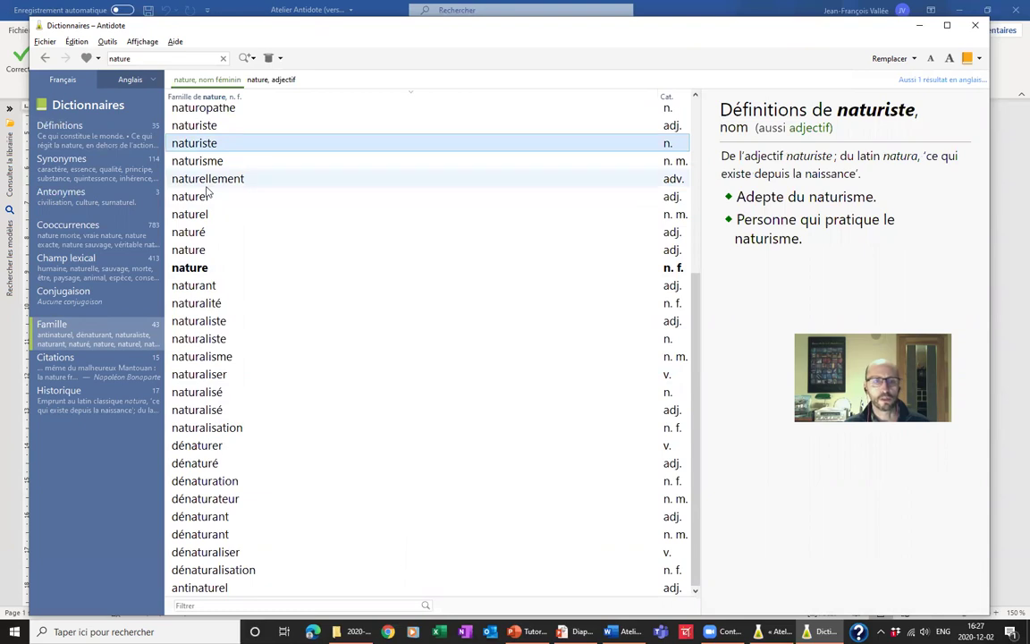
Open the Citations dictionary for "nature" and read through its literary and press quotations down to the last one
{"action": "left_click", "coordinate": [90, 373]}
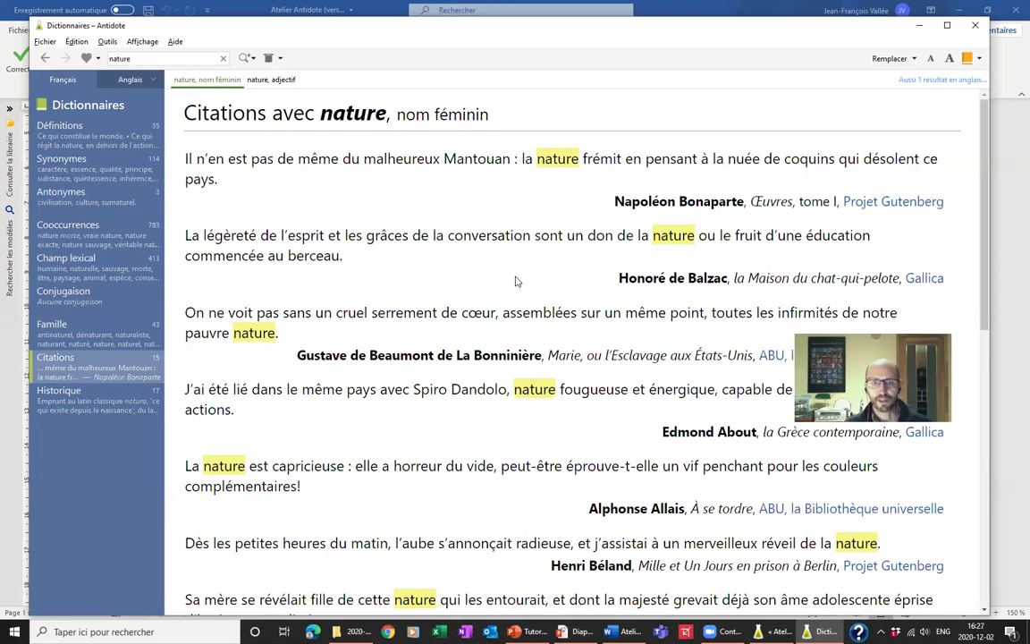
{"action": "scroll", "coordinate": [463, 275], "scroll_direction": "down", "scroll_amount": 1}
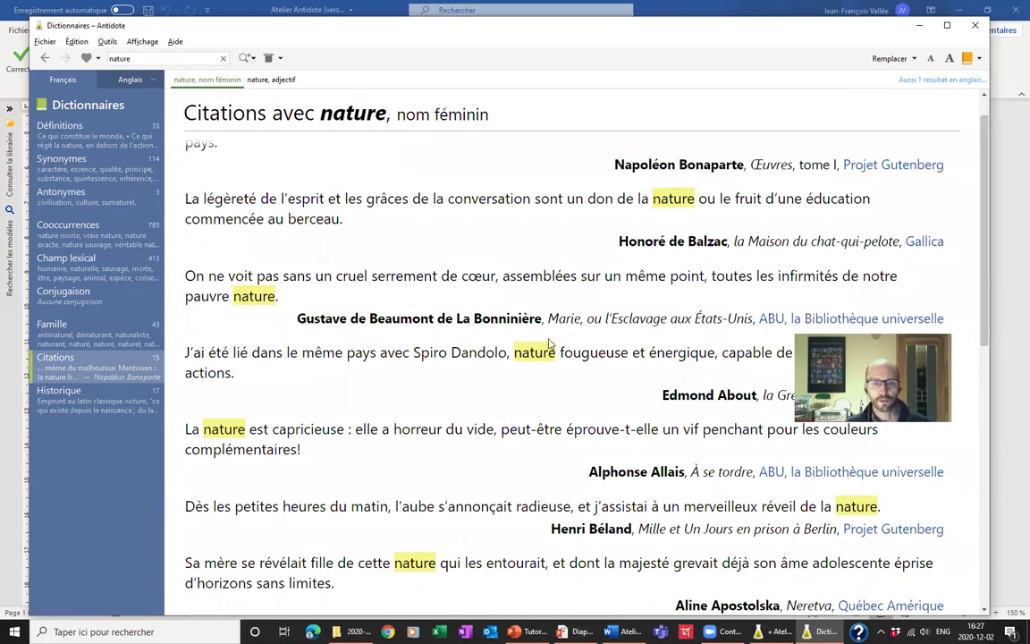
{"action": "scroll", "coordinate": [551, 362], "scroll_direction": "down", "scroll_amount": 10}
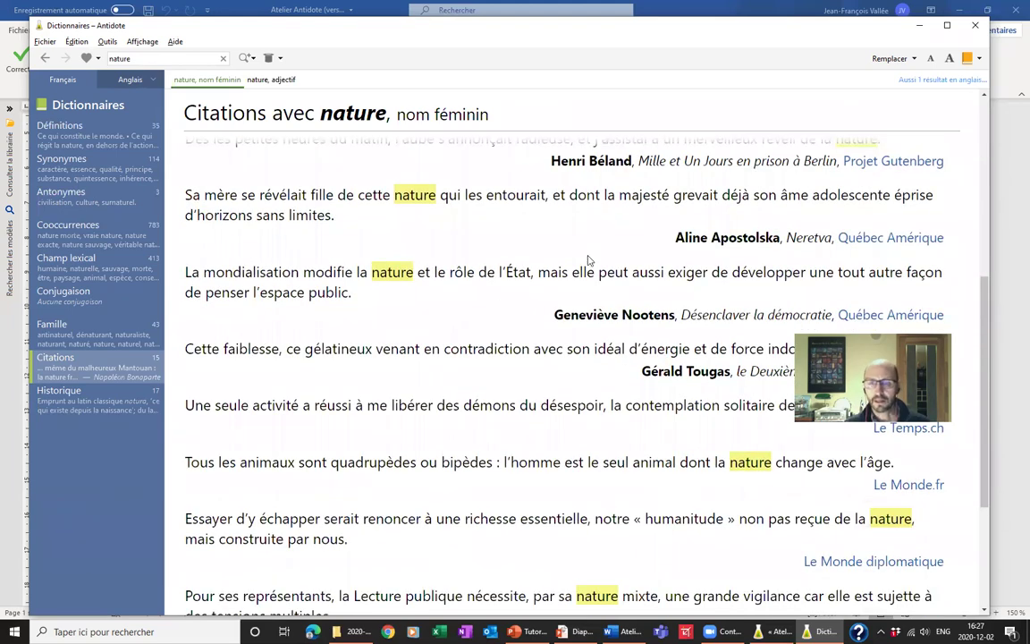
{"action": "scroll", "coordinate": [627, 316], "scroll_direction": "down", "scroll_amount": 1}
{"action": "scroll", "coordinate": [628, 316], "scroll_direction": "up", "scroll_amount": 3}
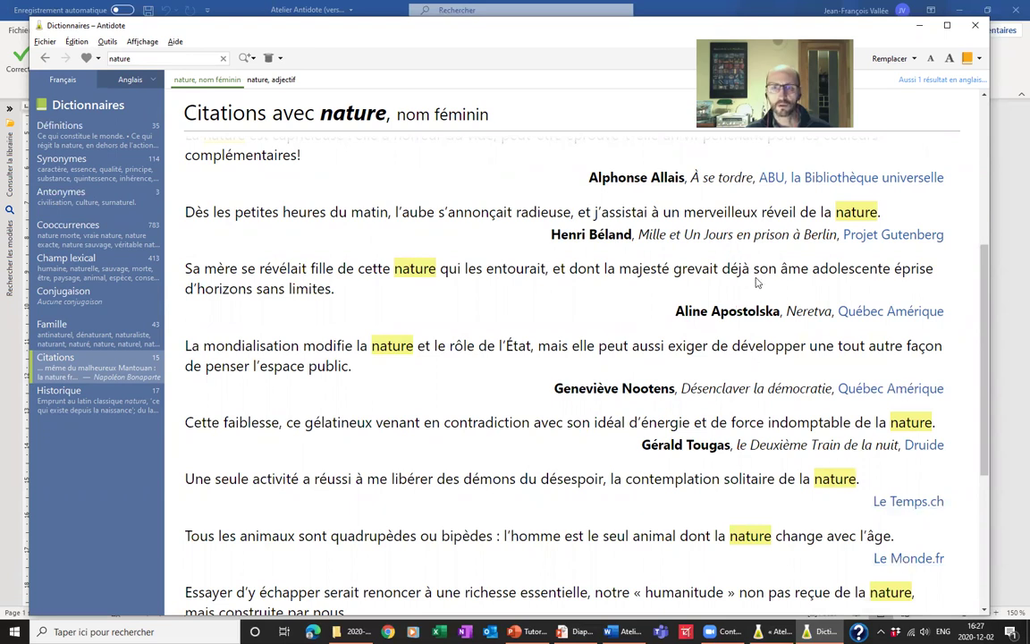
{"action": "scroll", "coordinate": [756, 283], "scroll_direction": "down", "scroll_amount": 4}
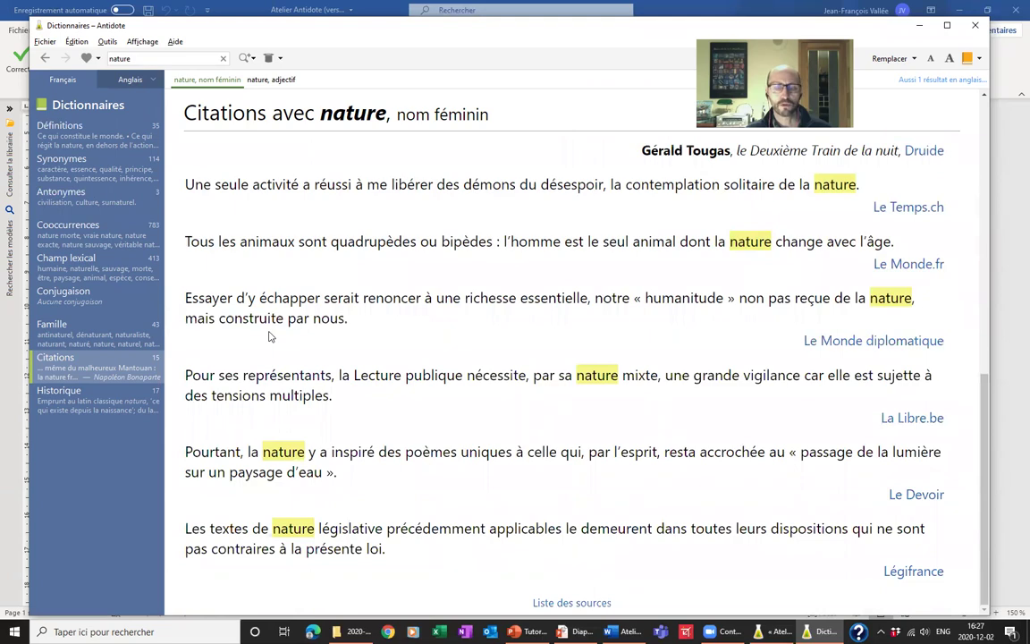
{"action": "scroll", "coordinate": [271, 336], "scroll_direction": "up", "scroll_amount": 1}
{"action": "scroll", "coordinate": [271, 336], "scroll_direction": "up", "scroll_amount": 8}
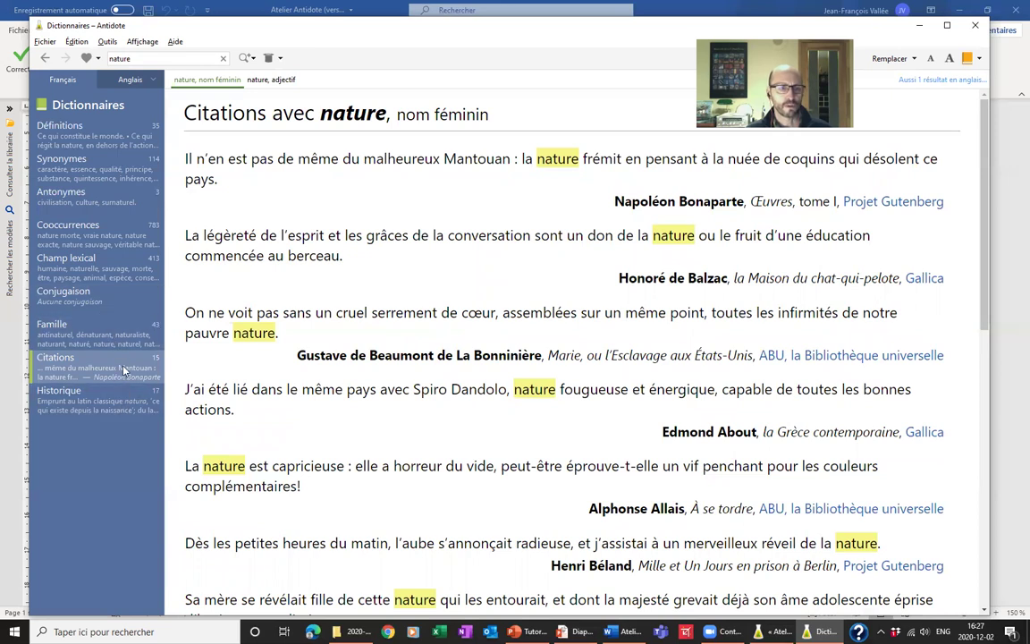
Open the Historique dictionary for "nature" and examine its etymology, etymological relatives, graphic evolution and sources
{"action": "left_click", "coordinate": [117, 415]}
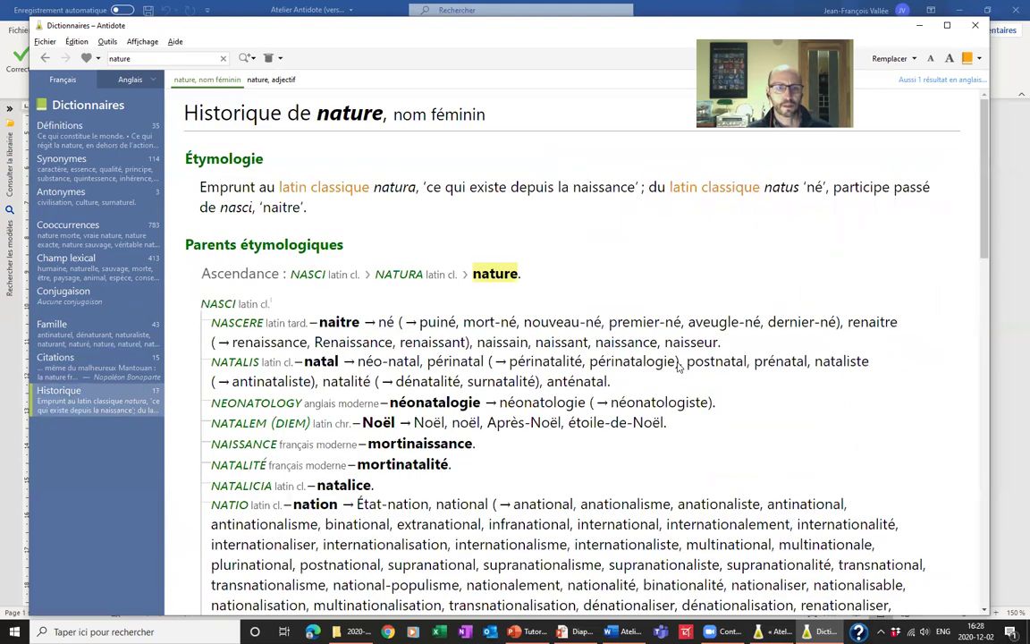
{"action": "scroll", "coordinate": [677, 366], "scroll_direction": "down", "scroll_amount": 5}
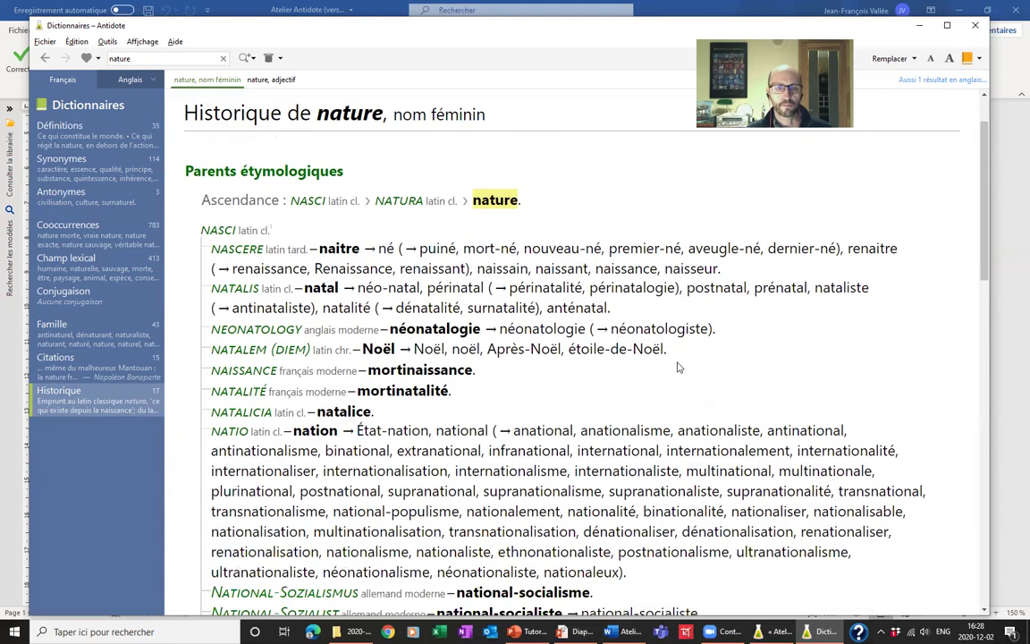
{"action": "scroll", "coordinate": [678, 366], "scroll_direction": "down", "scroll_amount": 2}
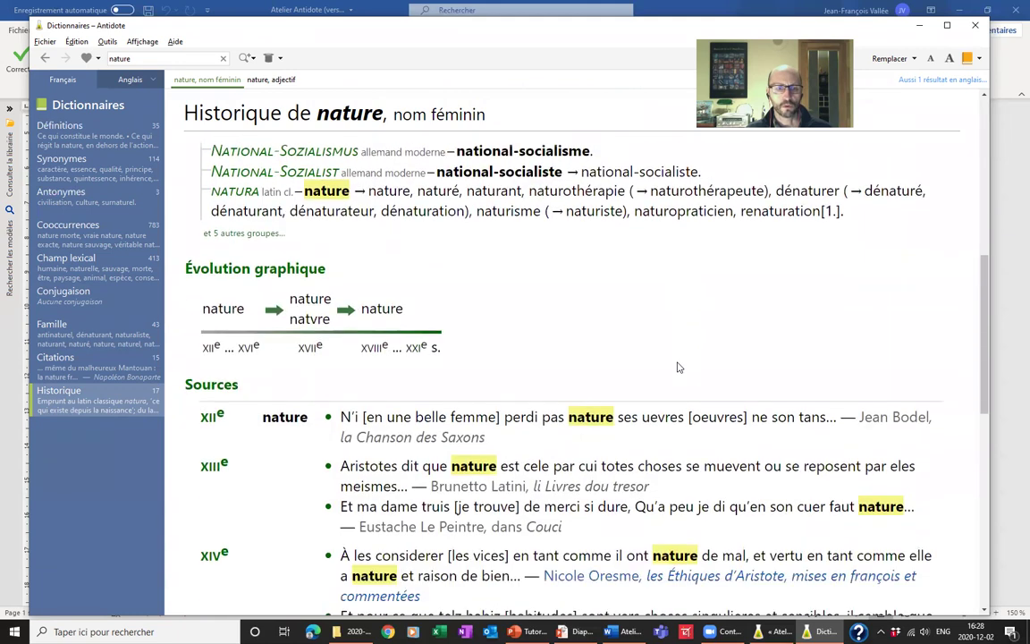
{"action": "scroll", "coordinate": [678, 367], "scroll_direction": "up", "scroll_amount": 2}
{"action": "scroll", "coordinate": [677, 367], "scroll_direction": "down", "scroll_amount": 2}
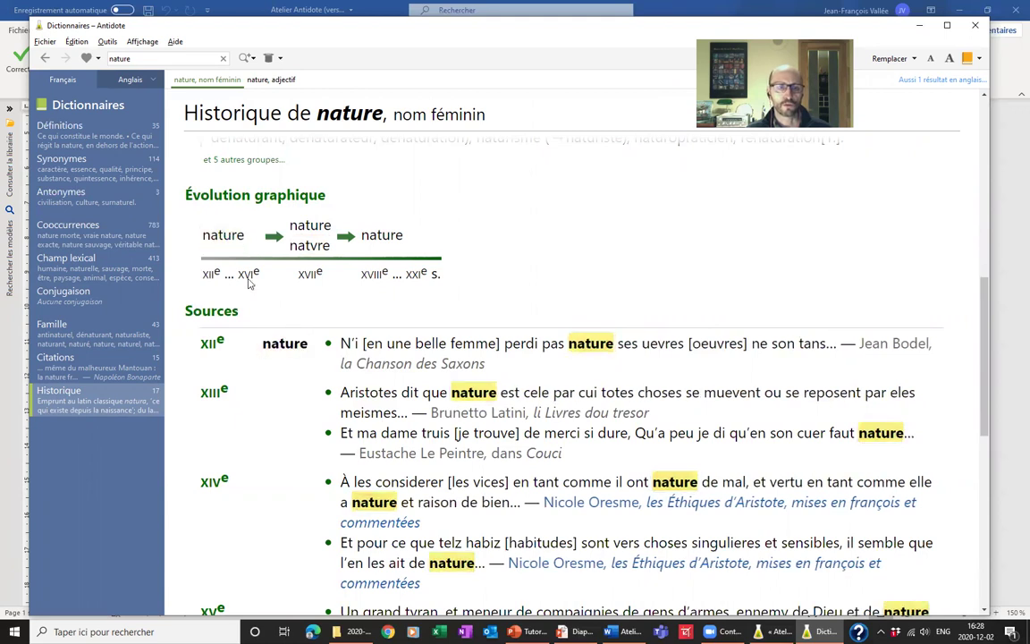
{"action": "scroll", "coordinate": [545, 299], "scroll_direction": "down", "scroll_amount": 1}
{"action": "scroll", "coordinate": [542, 302], "scroll_direction": "up", "scroll_amount": 1}
{"action": "scroll", "coordinate": [542, 302], "scroll_direction": "up", "scroll_amount": 1}
Look up "dorénavant" in the Historique dictionary and examine its etymology and Évolution graphique timeline
{"action": "left_click", "coordinate": [118, 57]}
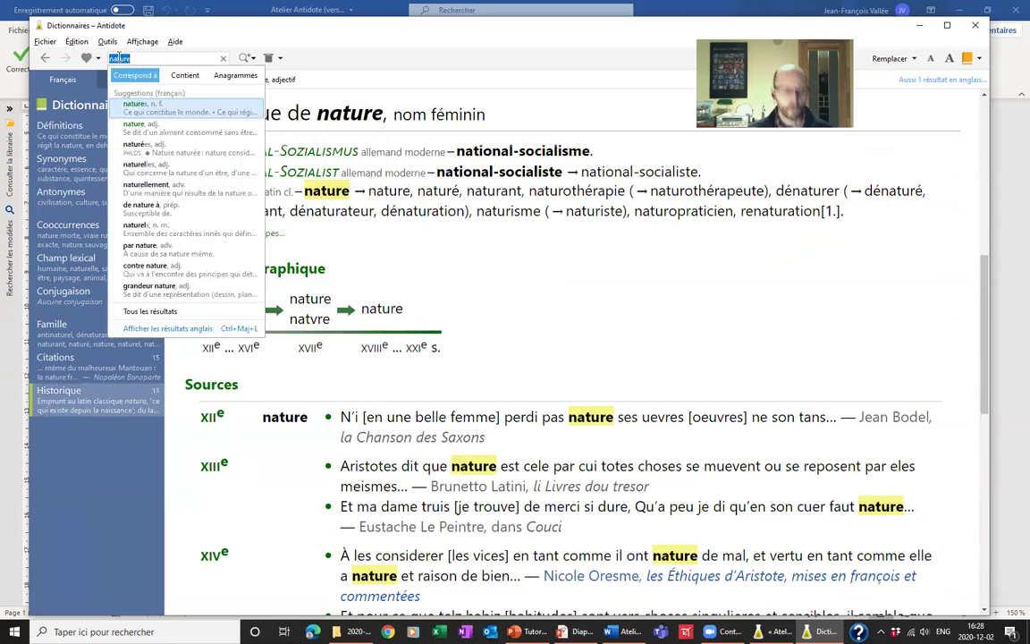
{"action": "type", "text": "dorén"}
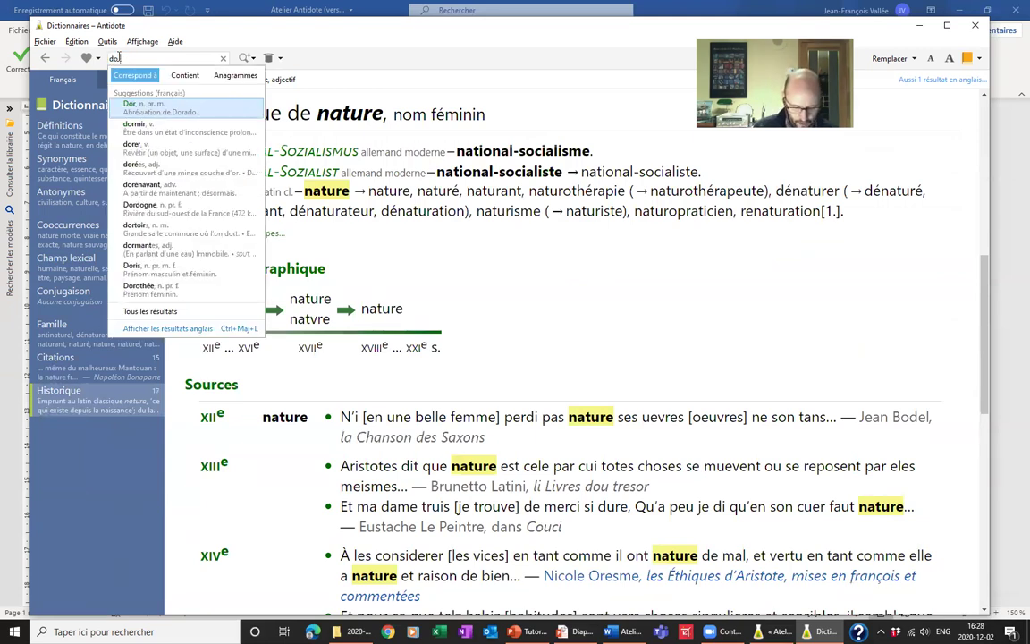
{"action": "type", "text": "avant"}
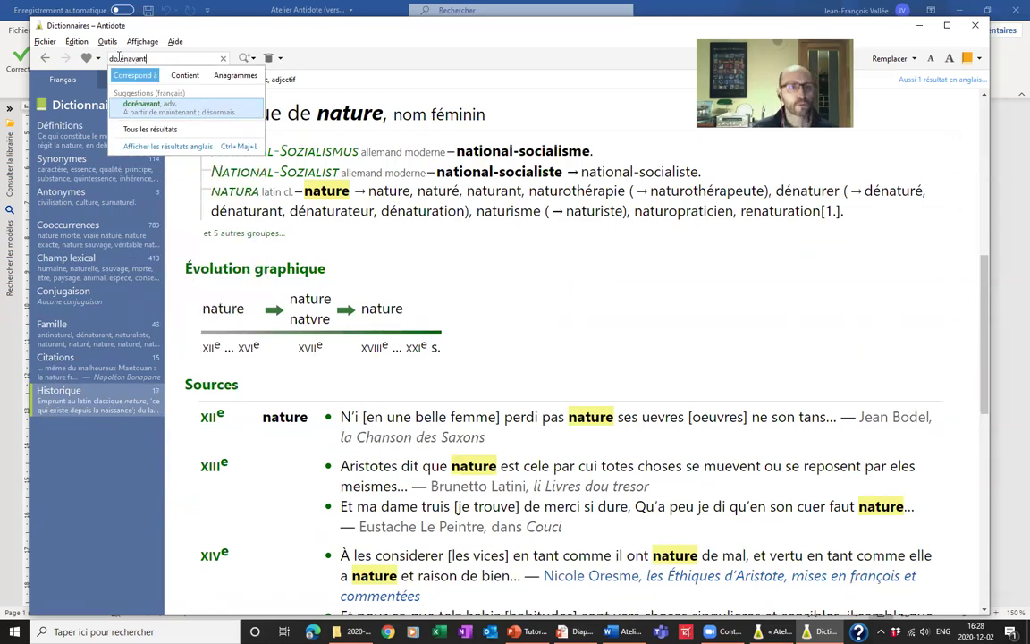
{"action": "key", "text": "Return"}
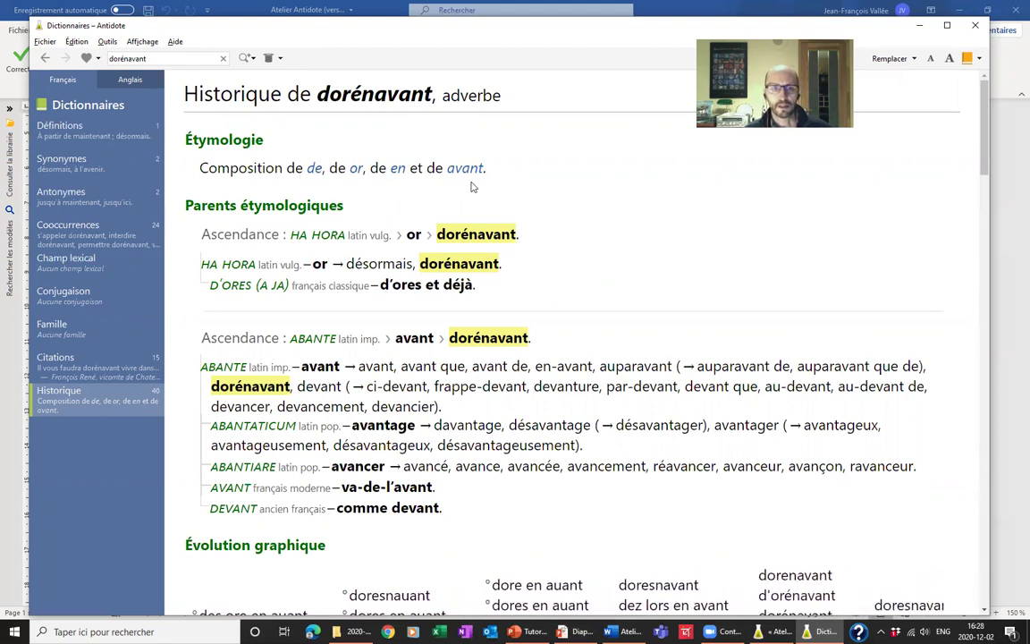
{"action": "scroll", "coordinate": [695, 309], "scroll_direction": "down", "scroll_amount": 2}
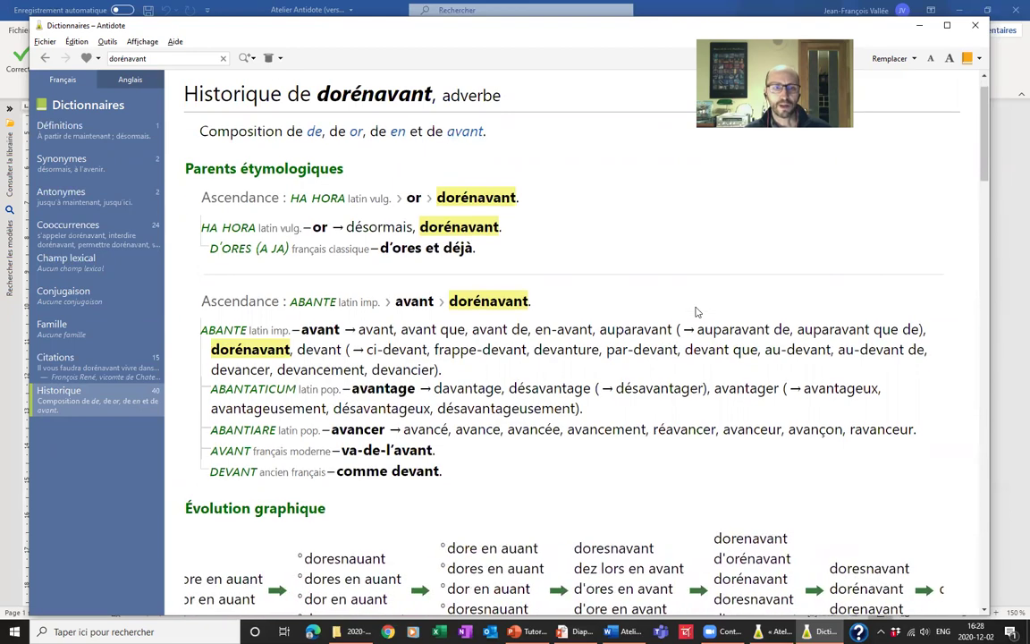
{"action": "scroll", "coordinate": [695, 309], "scroll_direction": "down", "scroll_amount": 5}
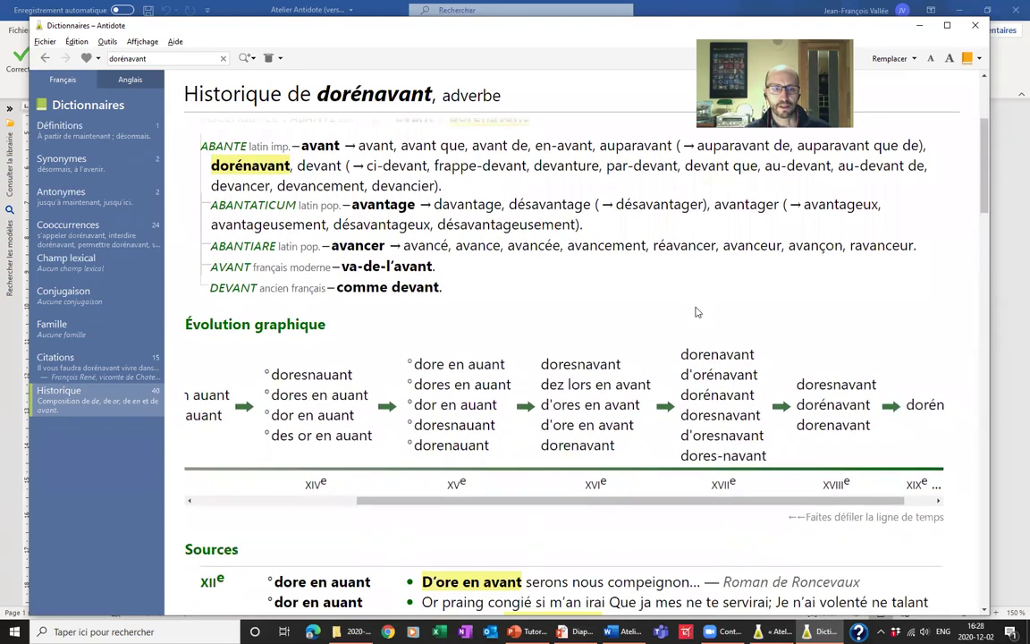
{"action": "scroll", "coordinate": [697, 311], "scroll_direction": "down", "scroll_amount": 1}
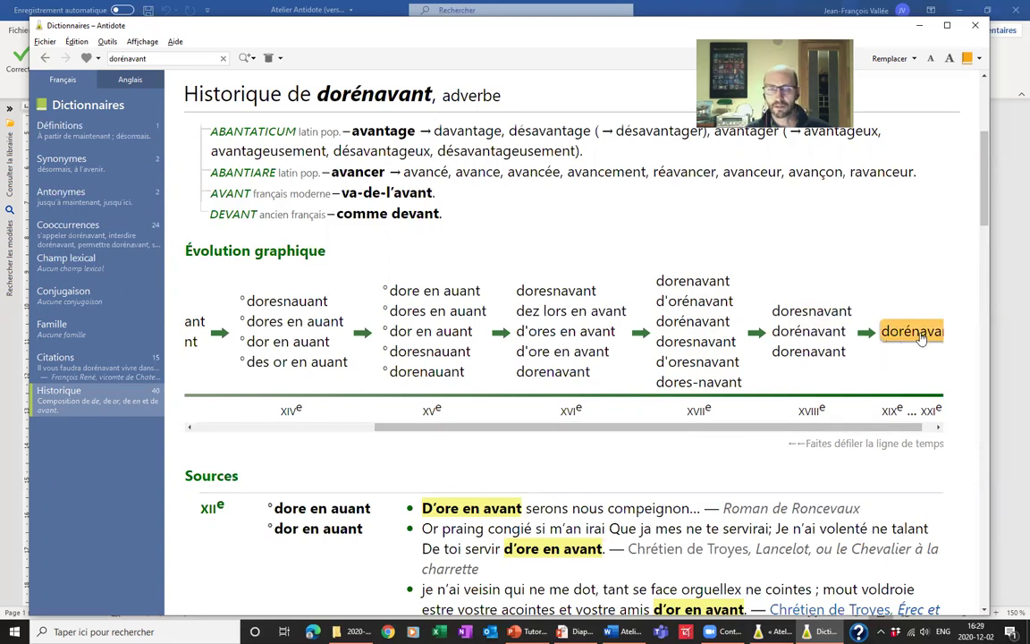
Examine the source quotations for the historical spellings of "dorénavant", century by century from the XIIe to the XXIe
{"action": "scroll", "coordinate": [612, 306], "scroll_direction": "down", "scroll_amount": 1}
{"action": "scroll", "coordinate": [611, 307], "scroll_direction": "down", "scroll_amount": 5}
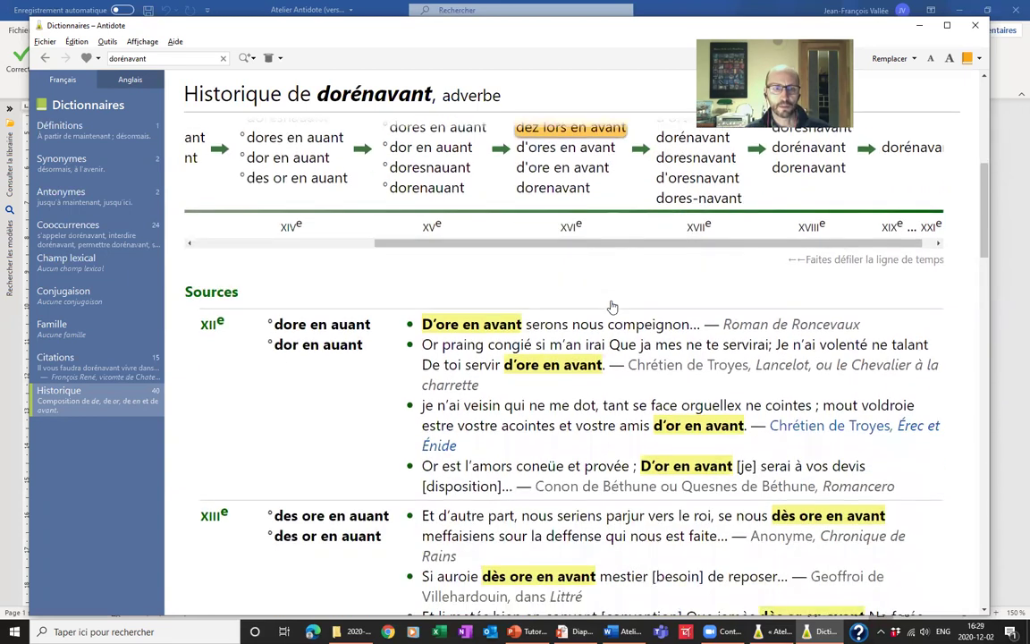
{"action": "scroll", "coordinate": [611, 307], "scroll_direction": "down", "scroll_amount": 2}
{"action": "scroll", "coordinate": [612, 307], "scroll_direction": "down", "scroll_amount": 5}
{"action": "scroll", "coordinate": [612, 306], "scroll_direction": "down", "scroll_amount": 7}
{"action": "scroll", "coordinate": [612, 307], "scroll_direction": "down", "scroll_amount": 4}
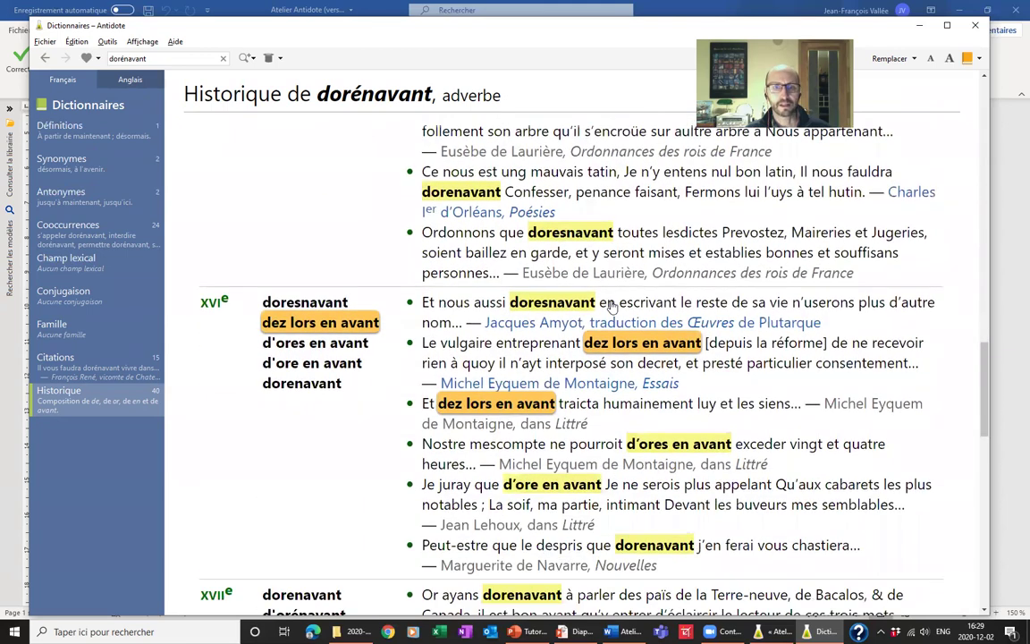
{"action": "scroll", "coordinate": [612, 306], "scroll_direction": "up", "scroll_amount": 15}
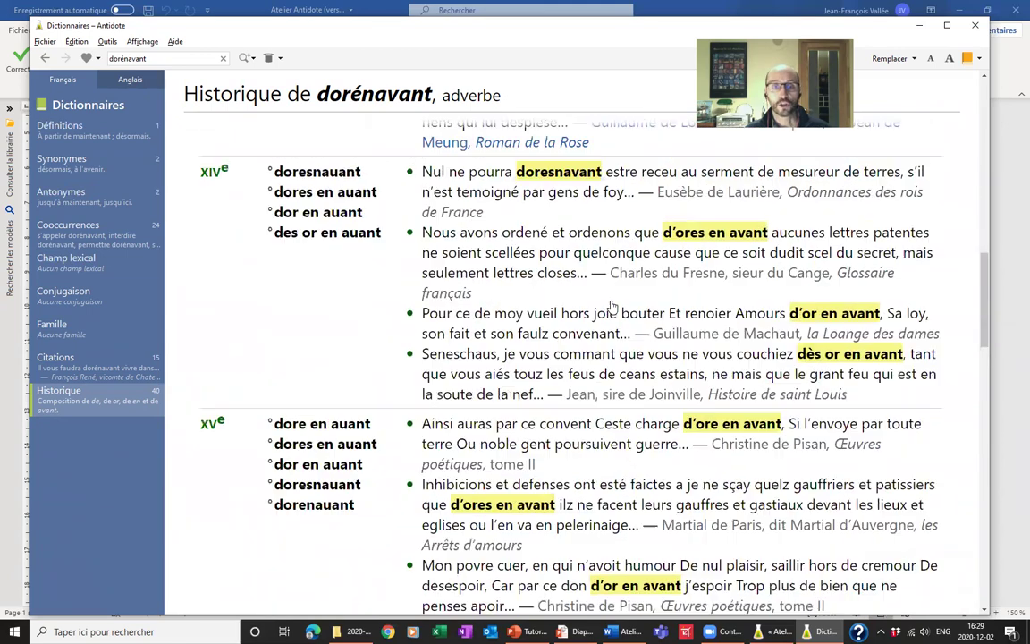
{"action": "scroll", "coordinate": [611, 307], "scroll_direction": "up", "scroll_amount": 3}
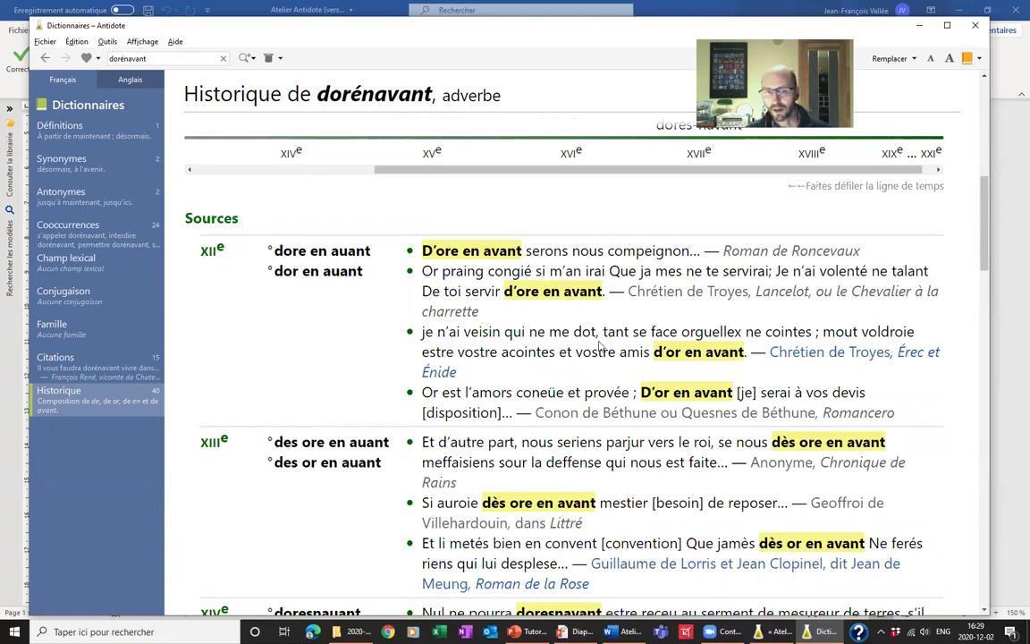
{"action": "scroll", "coordinate": [542, 312], "scroll_direction": "down", "scroll_amount": 3}
{"action": "scroll", "coordinate": [599, 346], "scroll_direction": "down", "scroll_amount": 10}
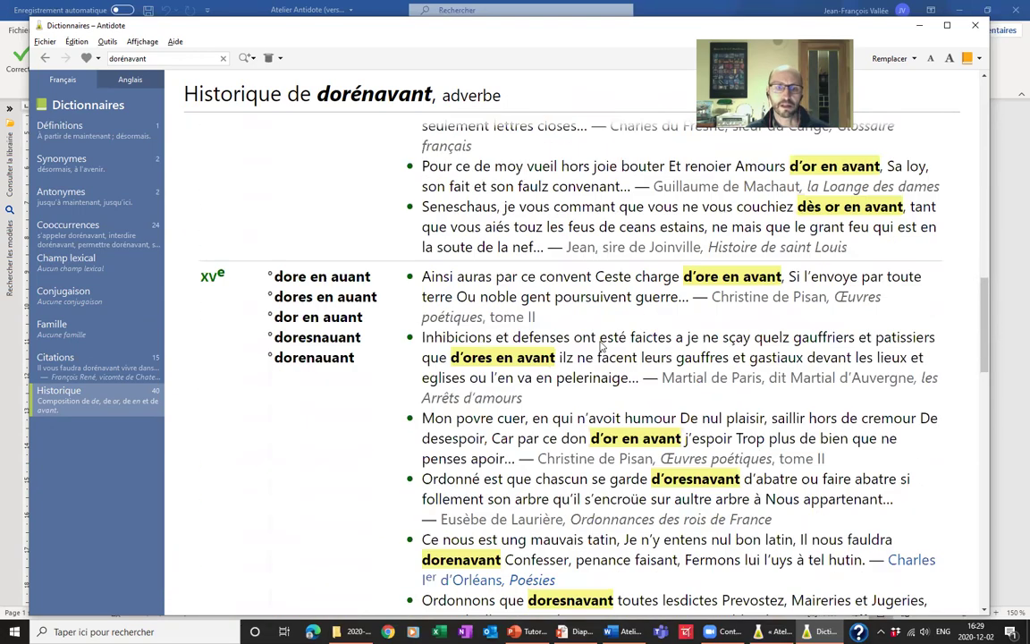
{"action": "scroll", "coordinate": [601, 346], "scroll_direction": "down", "scroll_amount": 3}
{"action": "scroll", "coordinate": [601, 347], "scroll_direction": "down", "scroll_amount": 3}
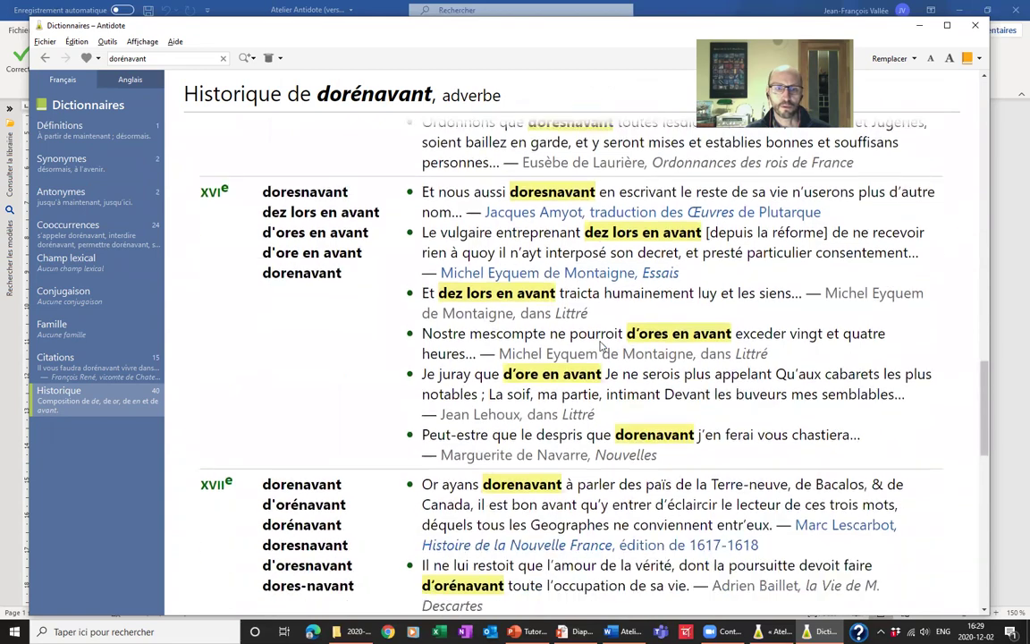
{"action": "scroll", "coordinate": [601, 346], "scroll_direction": "down", "scroll_amount": 15}
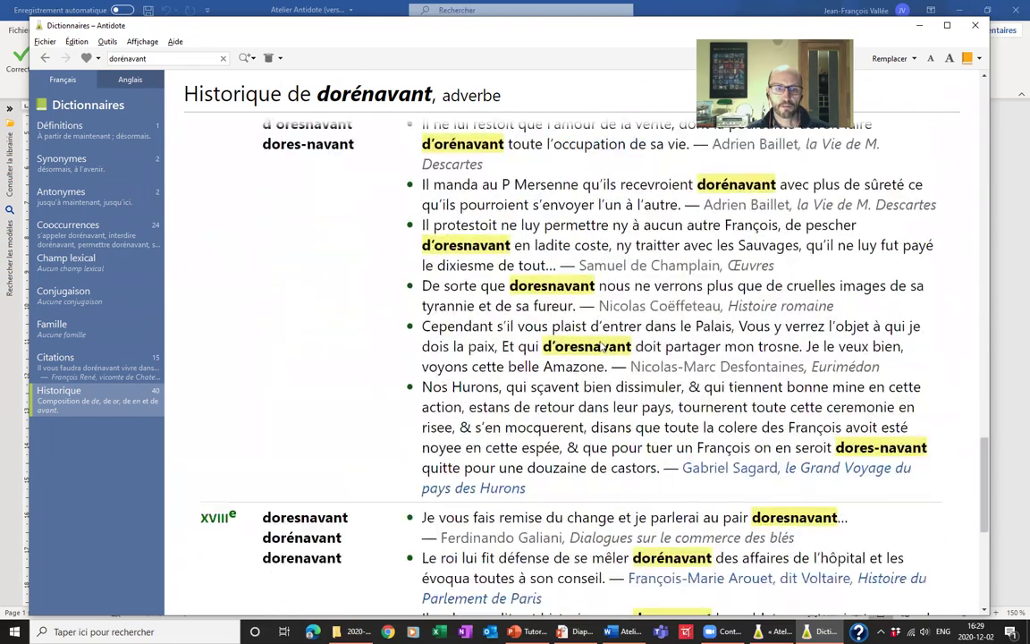
{"action": "scroll", "coordinate": [601, 346], "scroll_direction": "down", "scroll_amount": 3}
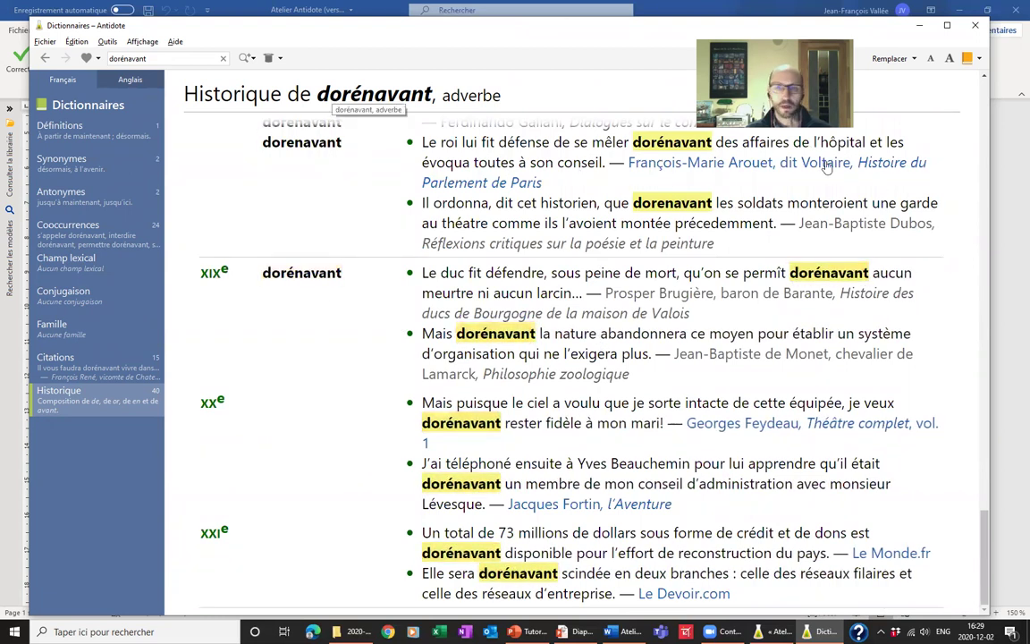
Open the list of Antidote's language guides
{"action": "left_click", "coordinate": [979, 60]}
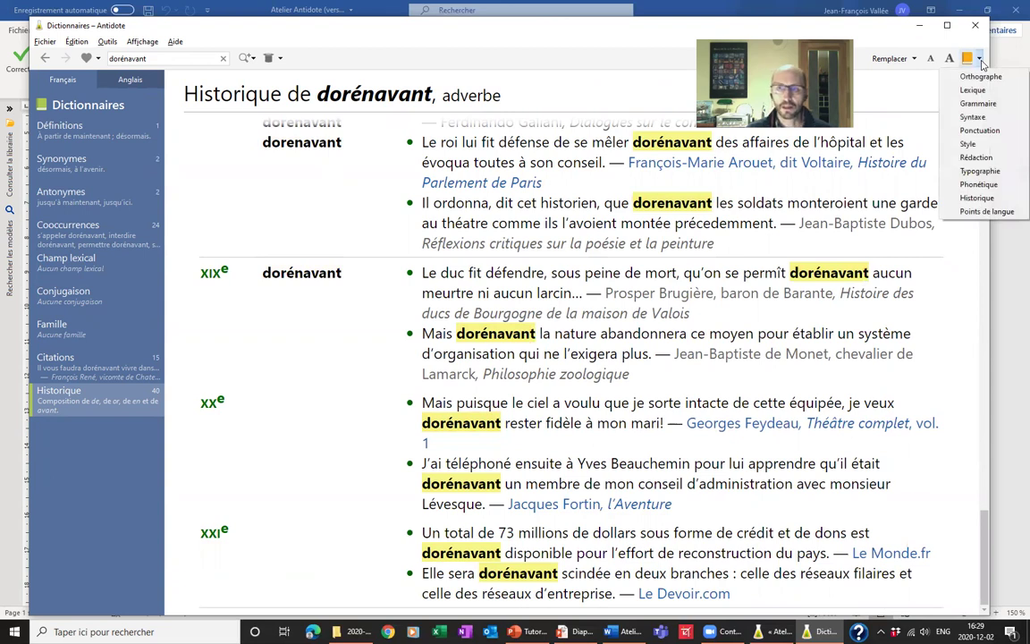